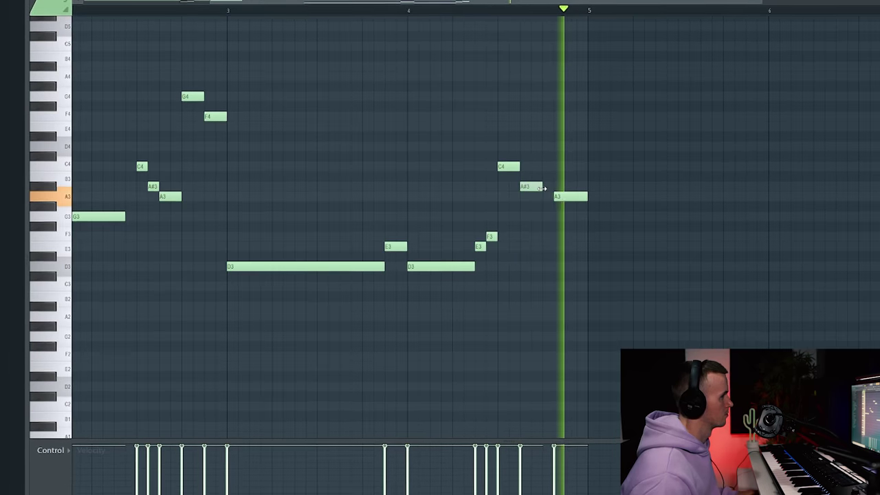
# Place "drum loop 20 83 bpm" from the Dar'rell Banks The Vault 2 drum loops, in the Boom Bap packs folder, on playlist Track 5
pyautogui.scroll(-3, 447, 199)
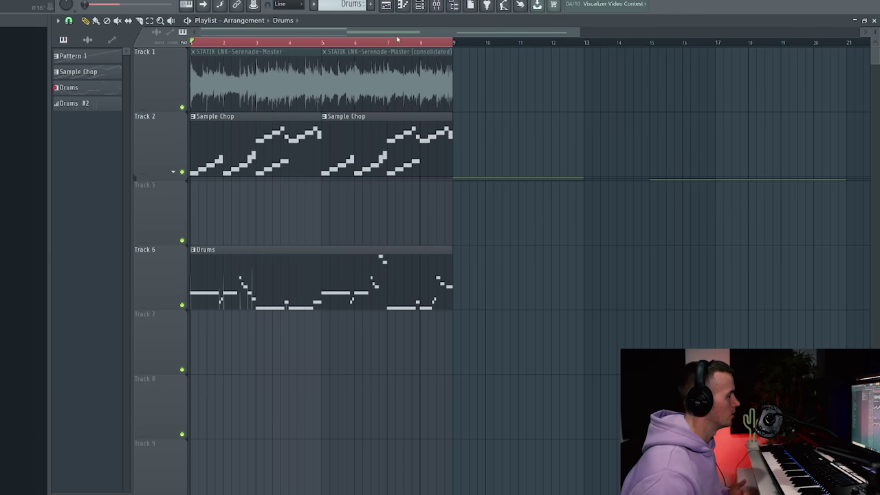
pyautogui.click(420, 5)
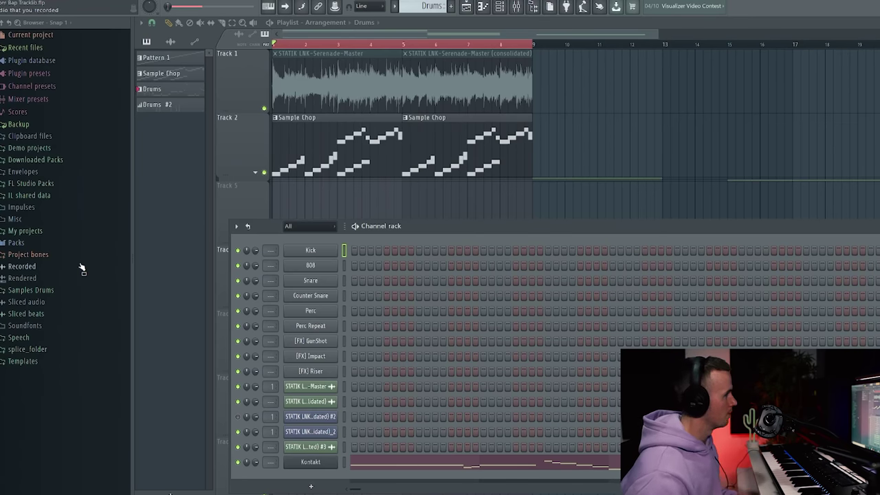
pyautogui.click(57, 190)
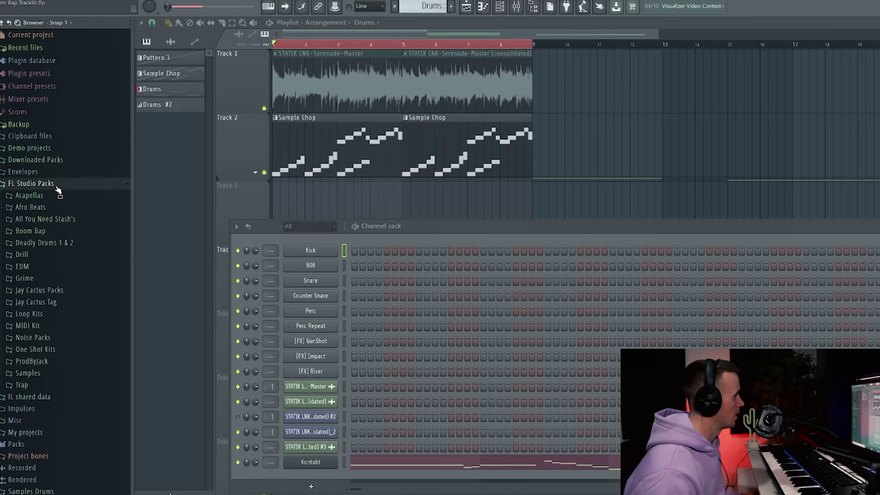
pyautogui.click(33, 231)
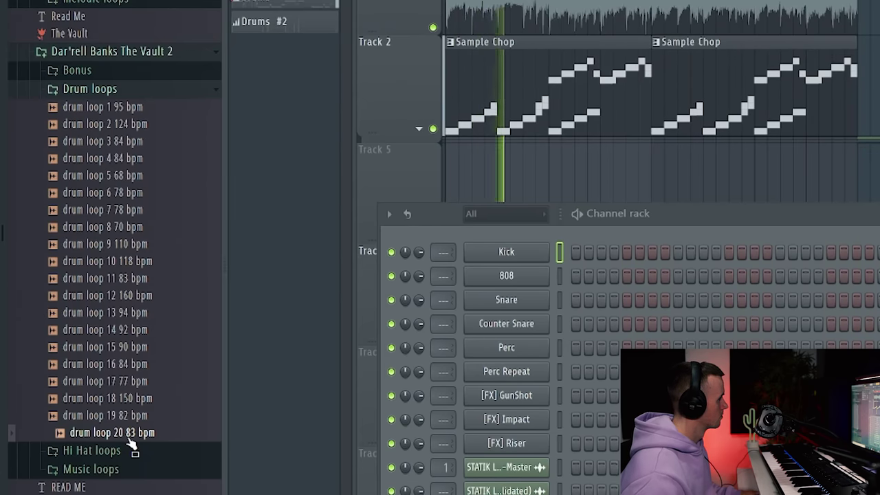
pyautogui.moveTo(133, 448); pyautogui.dragTo(467, 175)
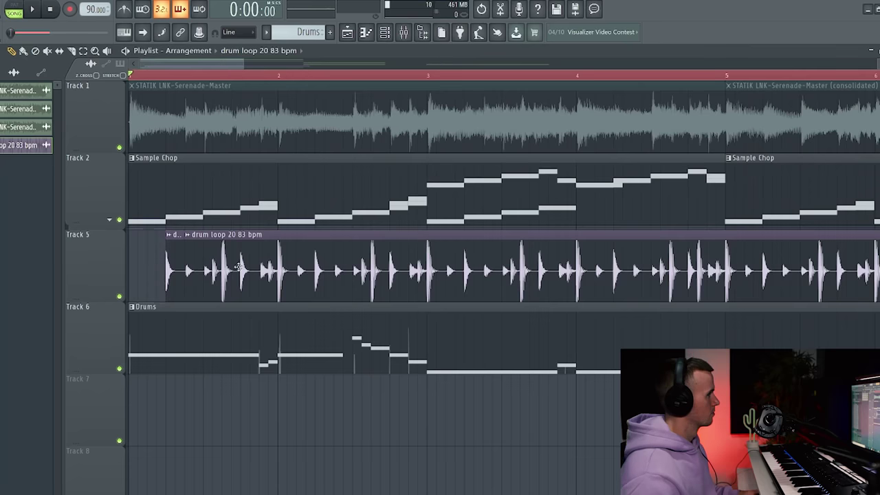
# Delete the rest of the drum loop and repeat its cut snare hit on beats 2 and 4 from bar 1 to bar 4
pyautogui.rightClick(240, 267)
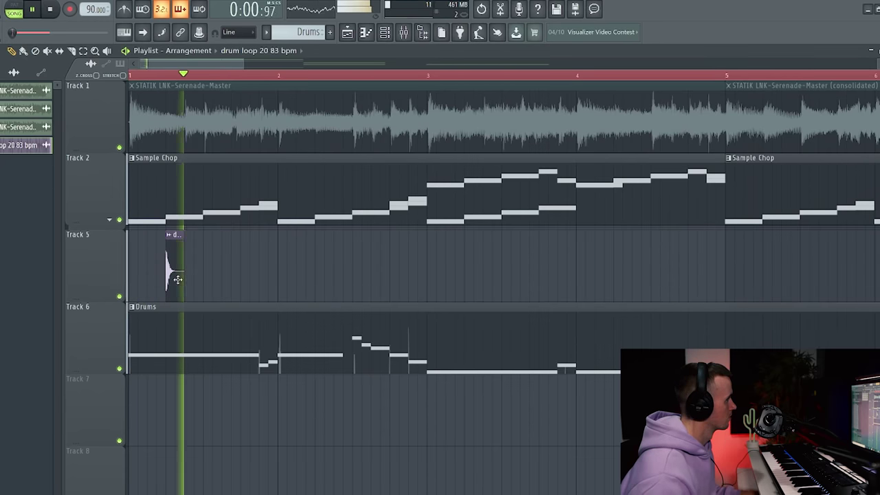
pyautogui.click(244, 272)
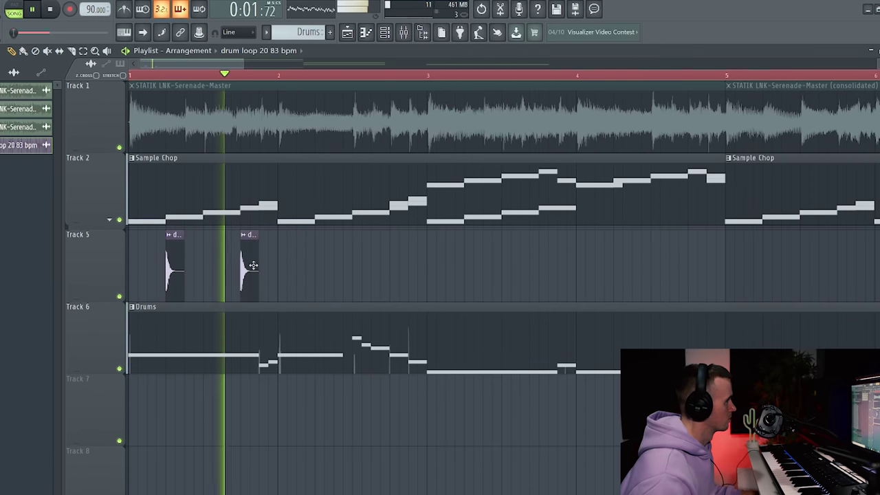
pyautogui.click(318, 267)
pyautogui.click(391, 261)
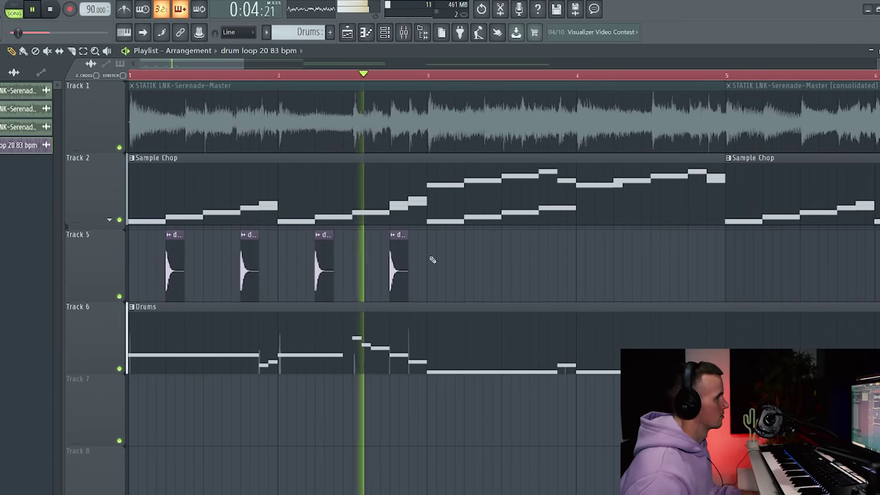
pyautogui.click(466, 256)
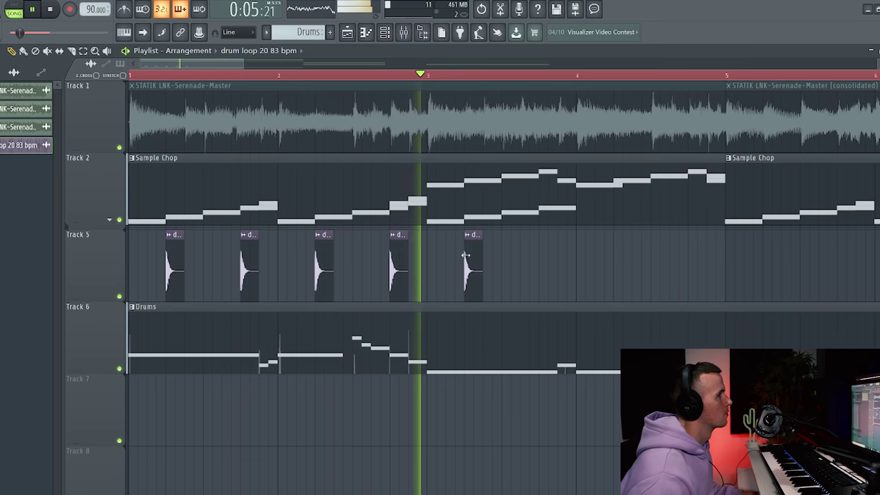
pyautogui.click(544, 258)
pyautogui.scroll(-1, 549, 259)
pyautogui.click(557, 259)
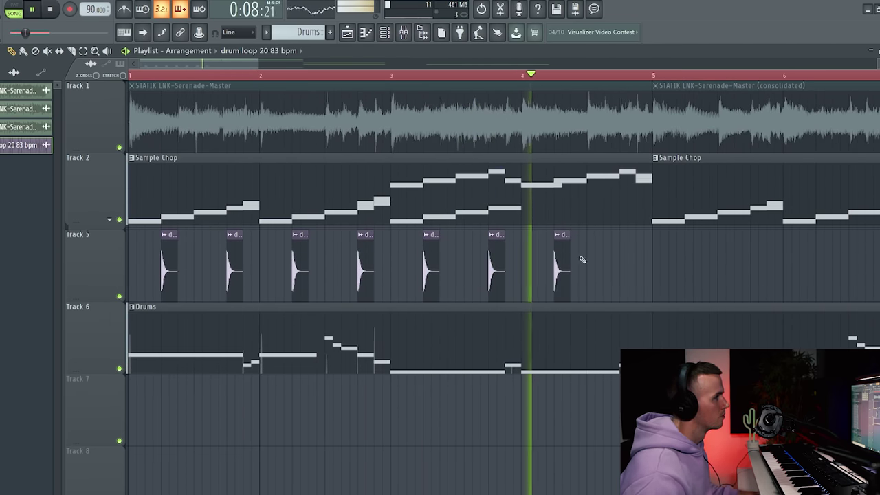
pyautogui.click(619, 257)
pyautogui.scroll(-1, 618, 261)
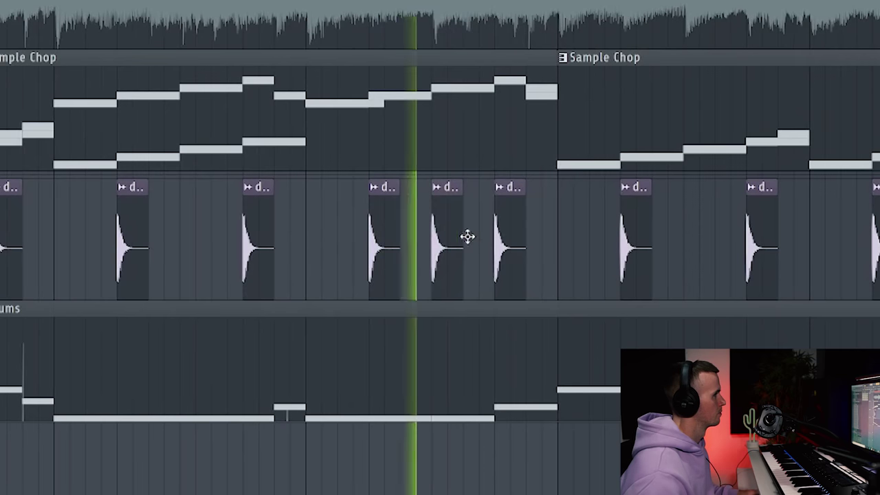
# Vary the snares in bars 4 and 8 by adding a hit half a beat after beat 3 and shifting the beat-4 hit half a beat later
pyautogui.click(468, 237)
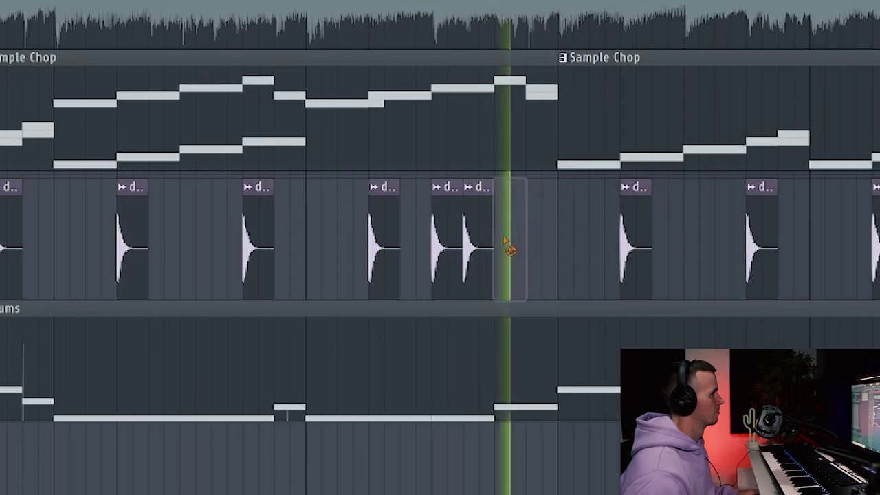
pyautogui.rightClick(507, 245)
pyautogui.click(526, 241)
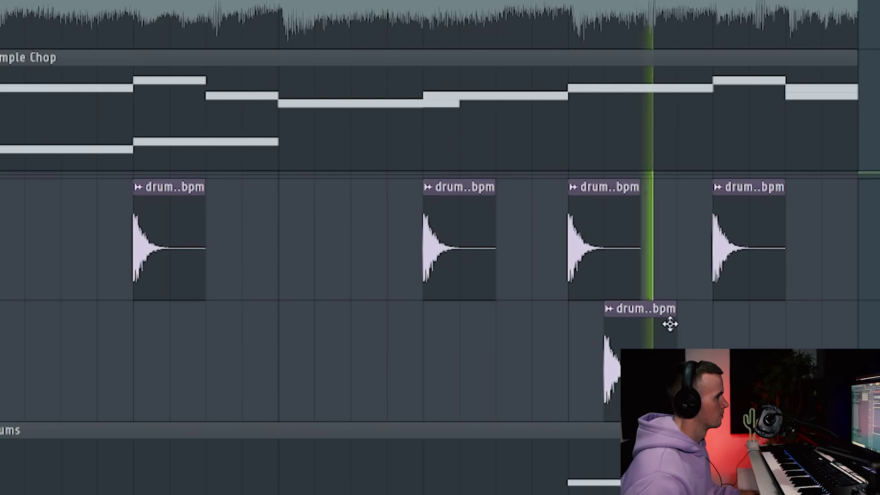
pyautogui.click(671, 264)
pyautogui.moveTo(736, 252); pyautogui.dragTo(784, 252)
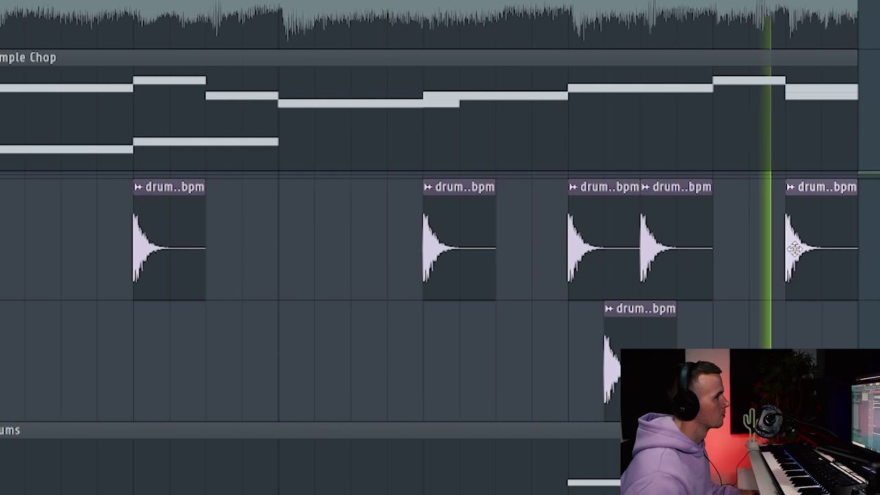
# Nudge bar 8's beat-3 snare hit and the extra hit on the track below slightly later, off the grid
pyautogui.scroll(-2, 693, 282)
pyautogui.scroll(-1, 693, 282)
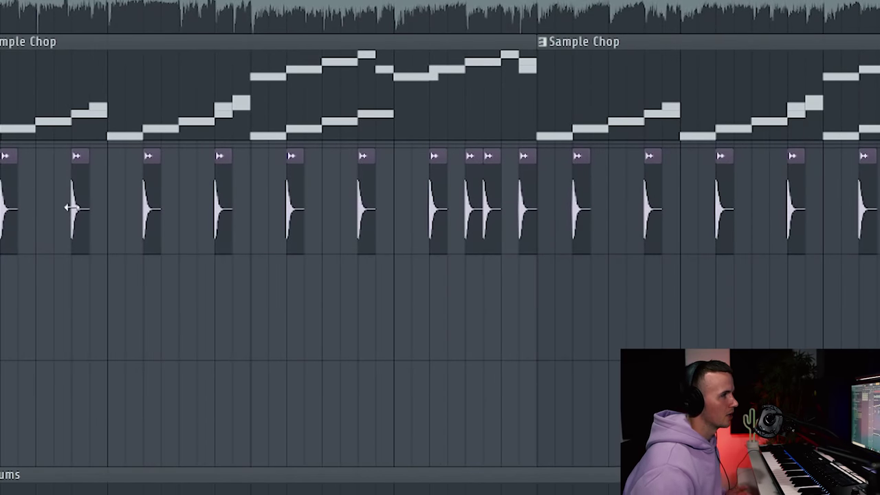
pyautogui.scroll(8, 463, 316)
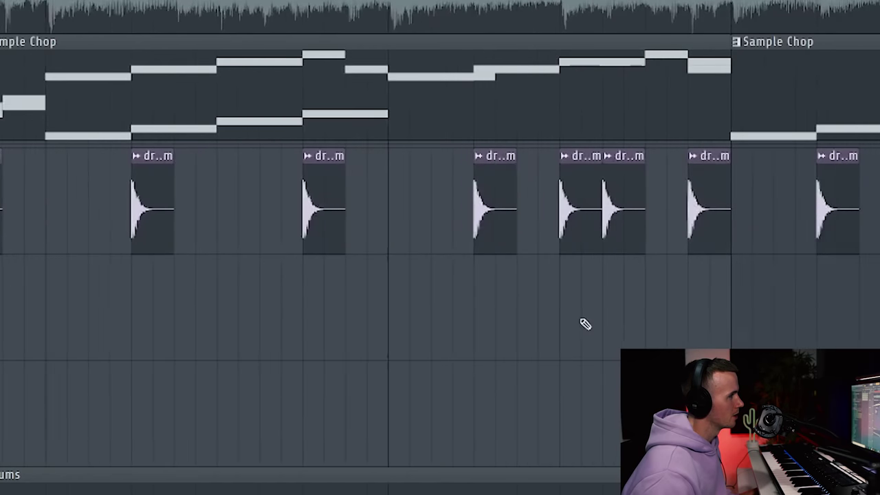
pyautogui.press('space')
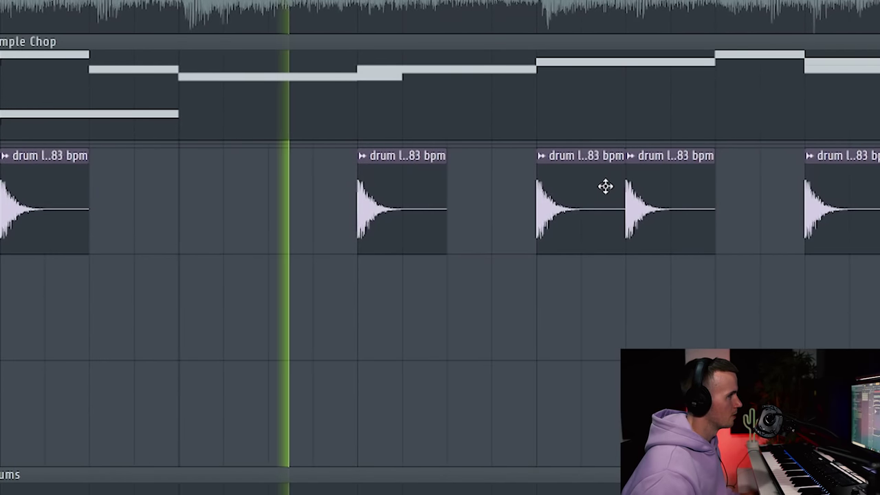
pyautogui.press('space')
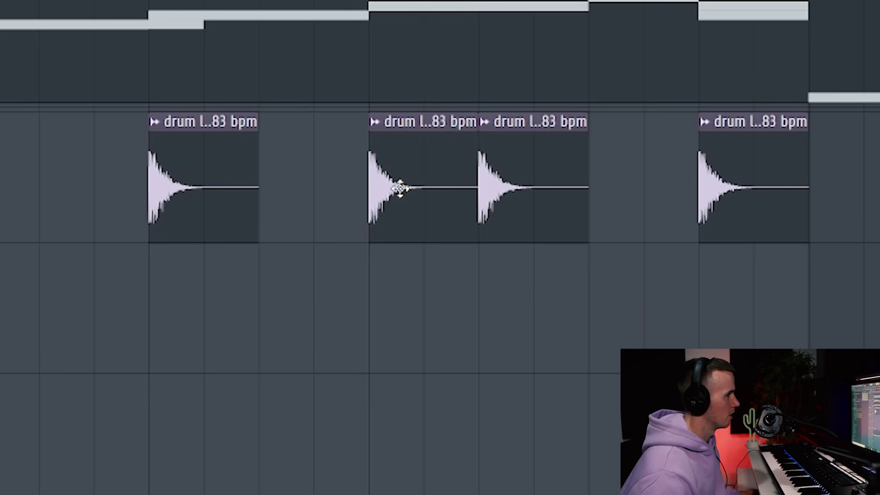
pyautogui.press('space')
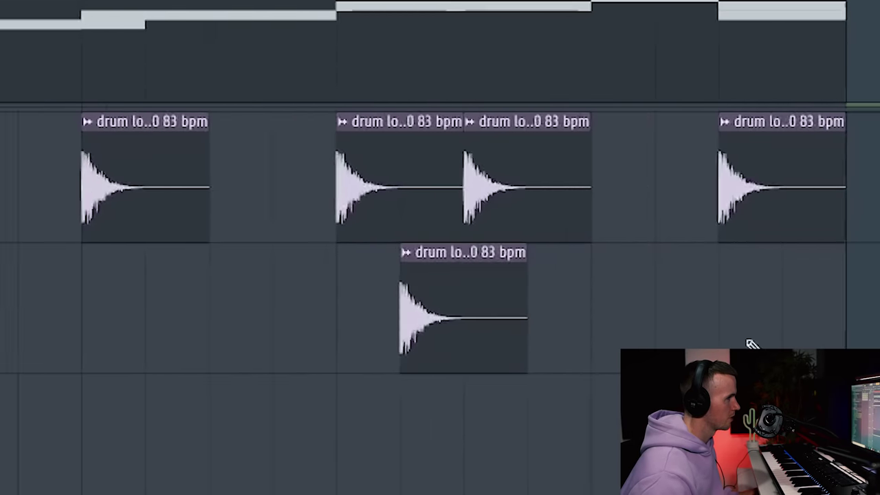
pyautogui.scroll(2, 753, 345)
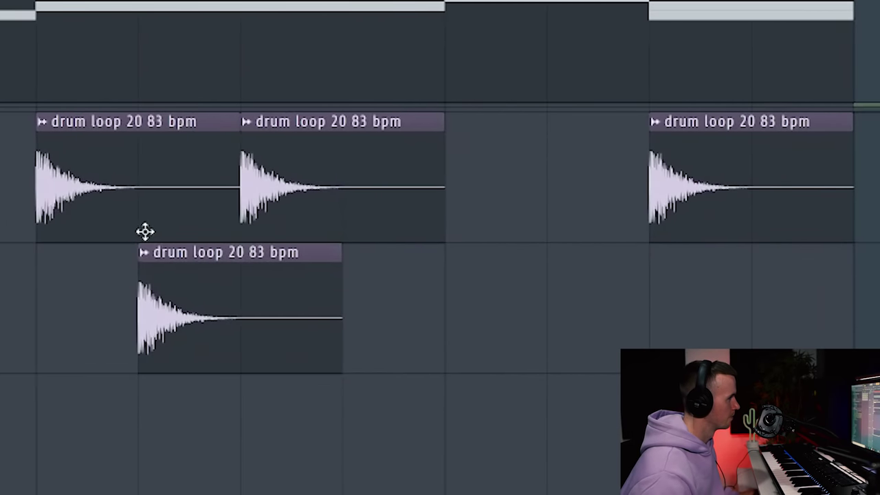
pyautogui.moveTo(71, 212); pyautogui.dragTo(79, 207)
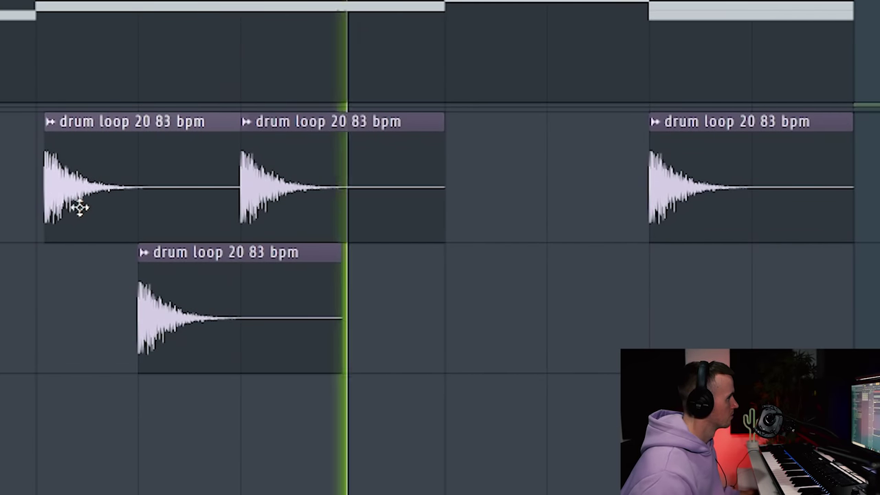
pyautogui.moveTo(161, 292); pyautogui.dragTo(166, 292)
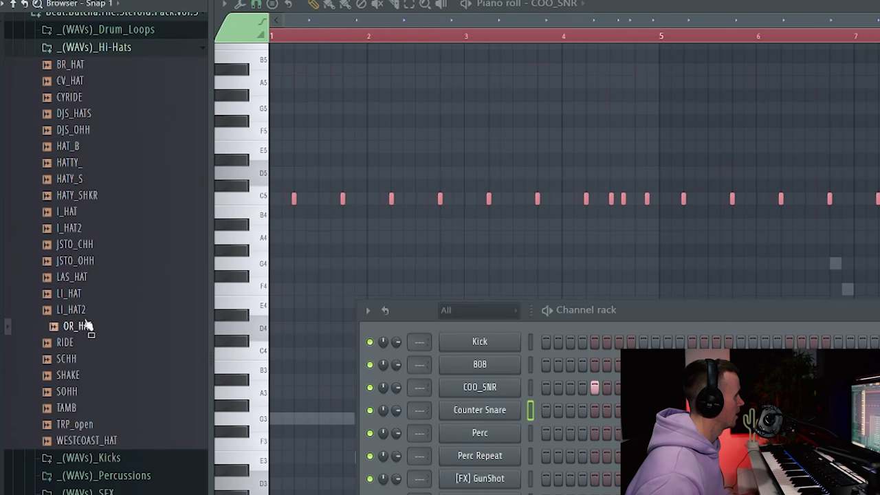
# Replace the Counter Snare channel's sound with the LI_HAT2 hi-hat sample
pyautogui.moveTo(84, 311); pyautogui.dragTo(529, 410)
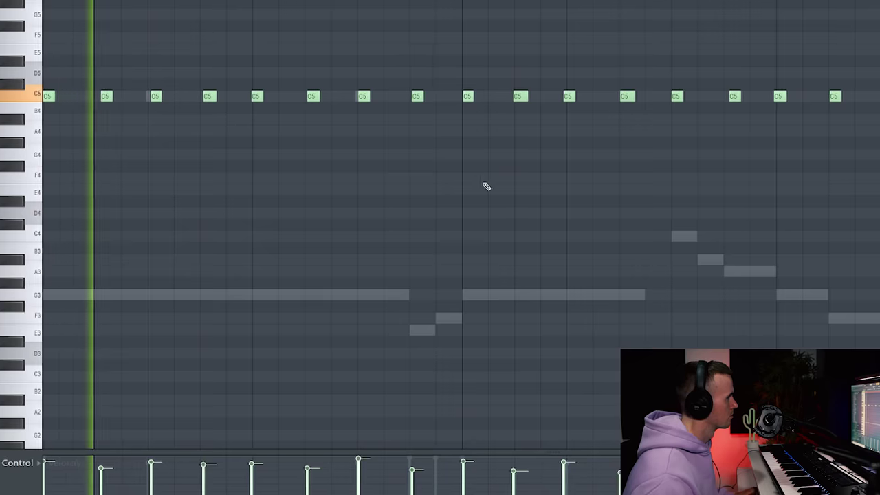
# Examine the off-grid timing and velocity variation of the C5 hi-hat notes along the piano roll during playback
pyautogui.scroll(2, 487, 184)
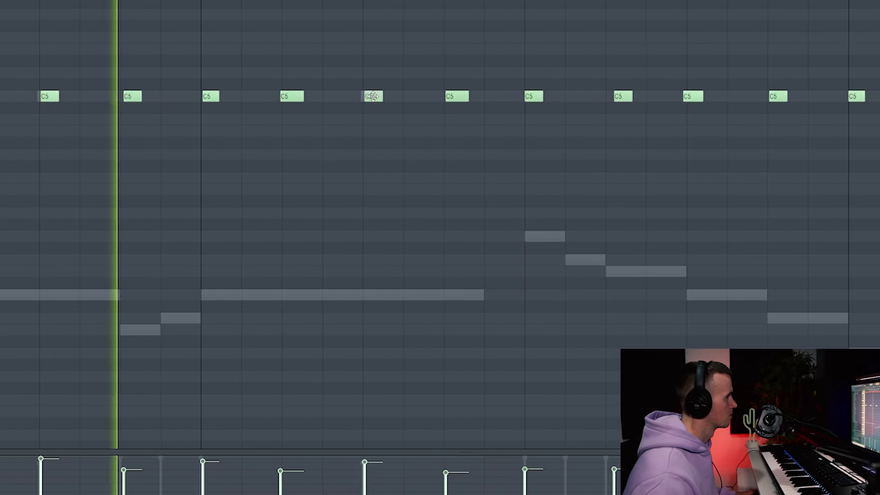
pyautogui.scroll(-2, 653, 151)
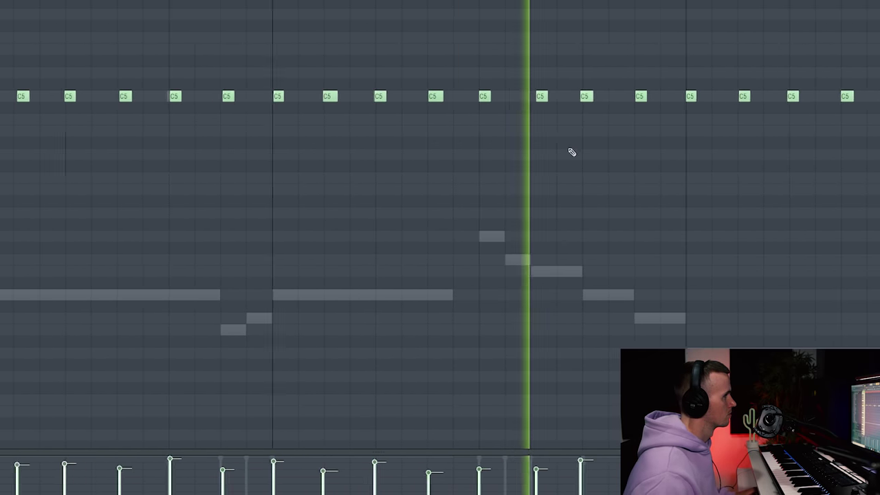
pyautogui.scroll(2, 571, 152)
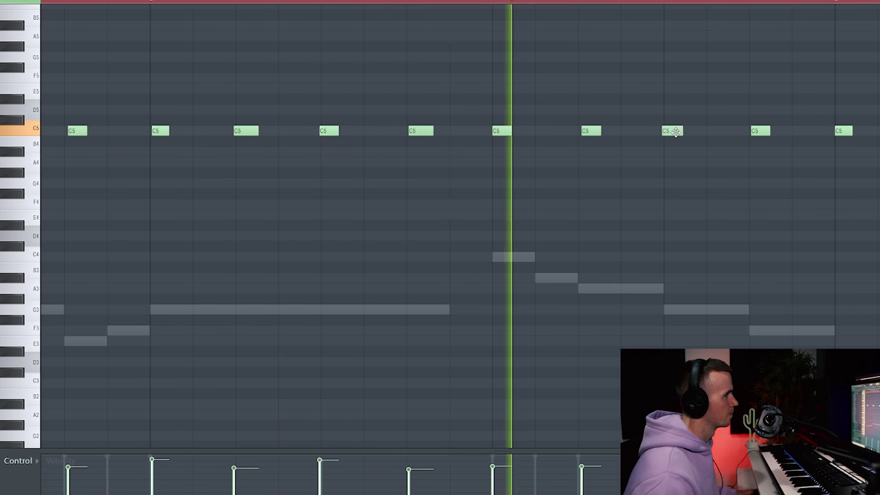
pyautogui.scroll(-3, 562, 205)
pyautogui.scroll(1, 733, 210)
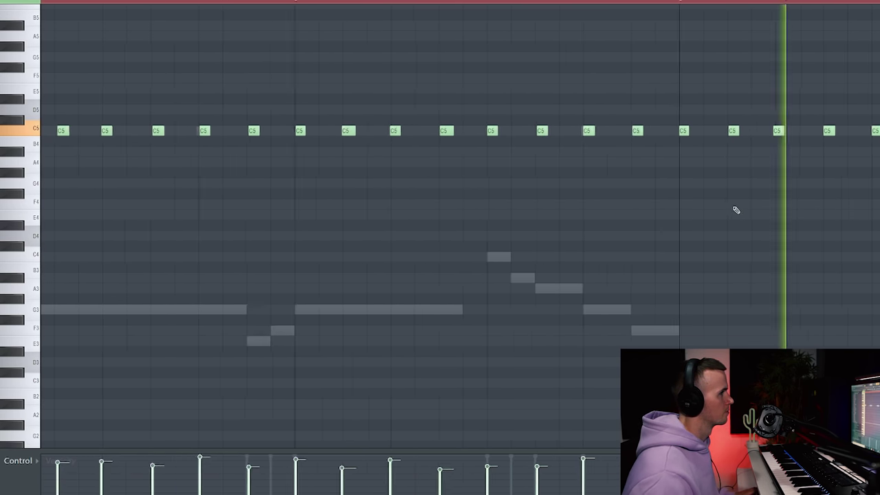
pyautogui.scroll(-3, 819, 213)
pyautogui.scroll(6, 692, 202)
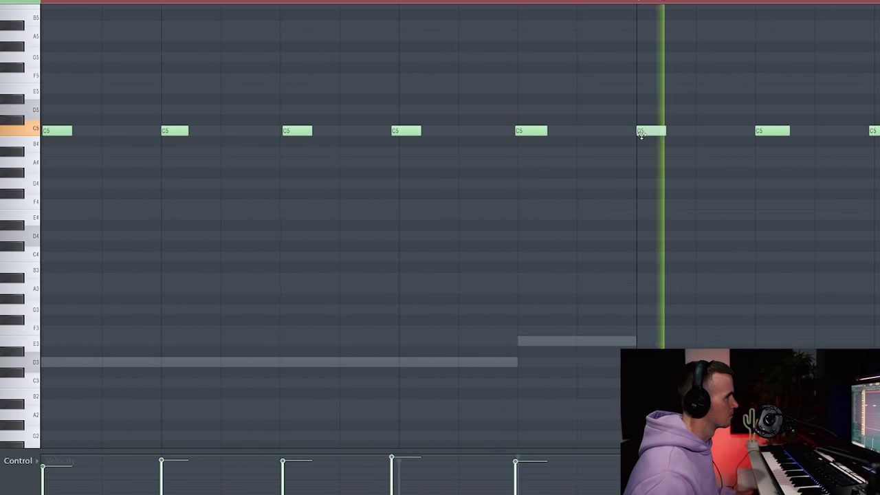
pyautogui.scroll(-1, 573, 199)
pyautogui.scroll(-4, 766, 190)
pyautogui.scroll(5, 873, 180)
pyautogui.scroll(1, 834, 187)
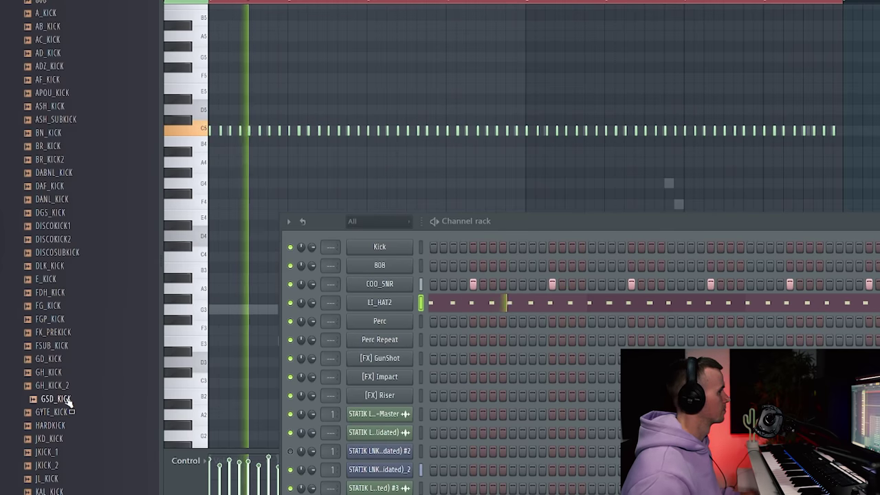
# Audition samples from the kick folder and examine the kick pattern's note timing and velocities in the piano roll
pyautogui.press('space')
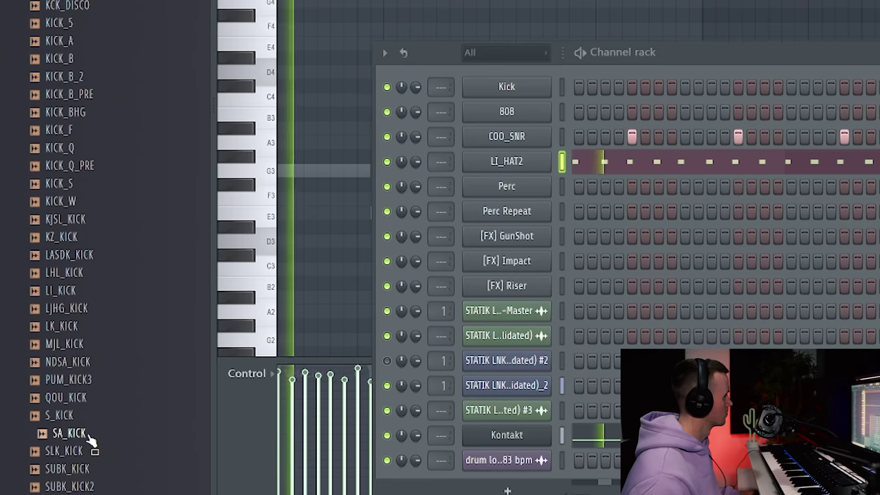
pyautogui.press('space')
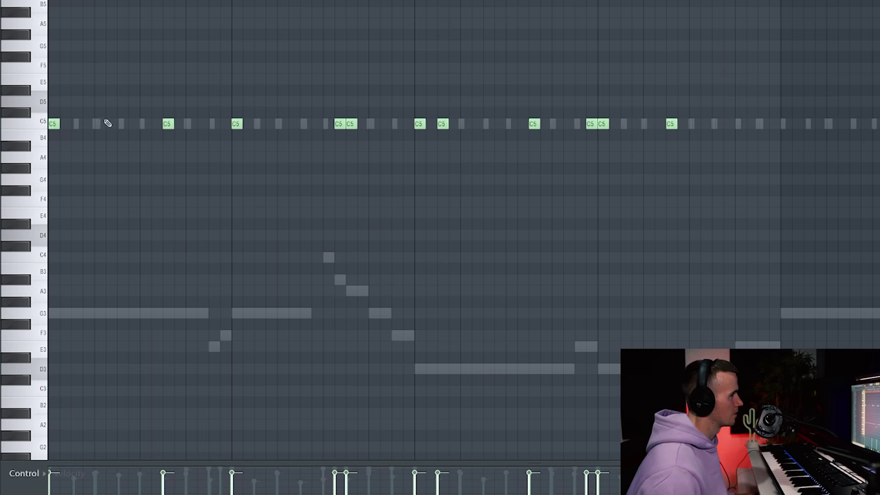
pyautogui.scroll(3, 169, 127)
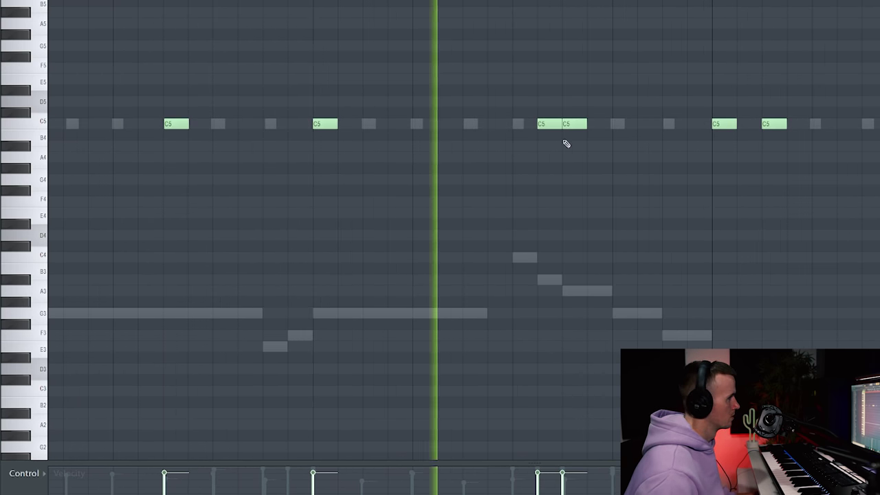
pyautogui.press('space')
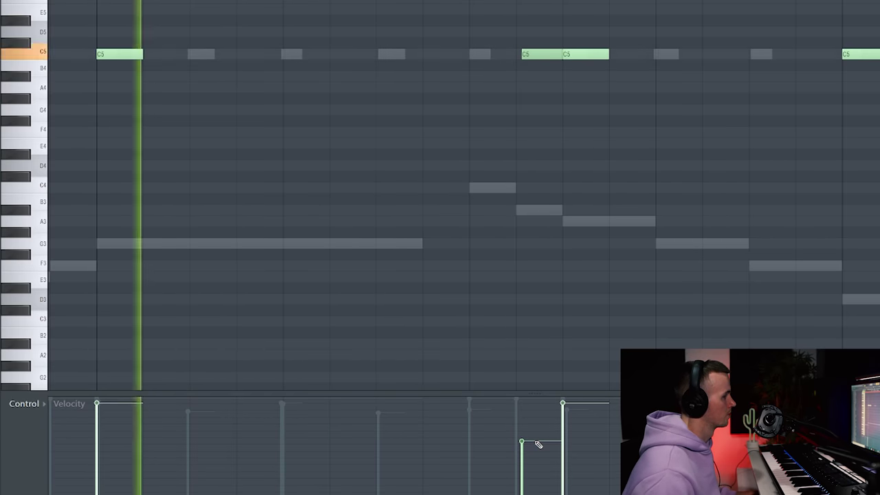
pyautogui.scroll(-2, 544, 268)
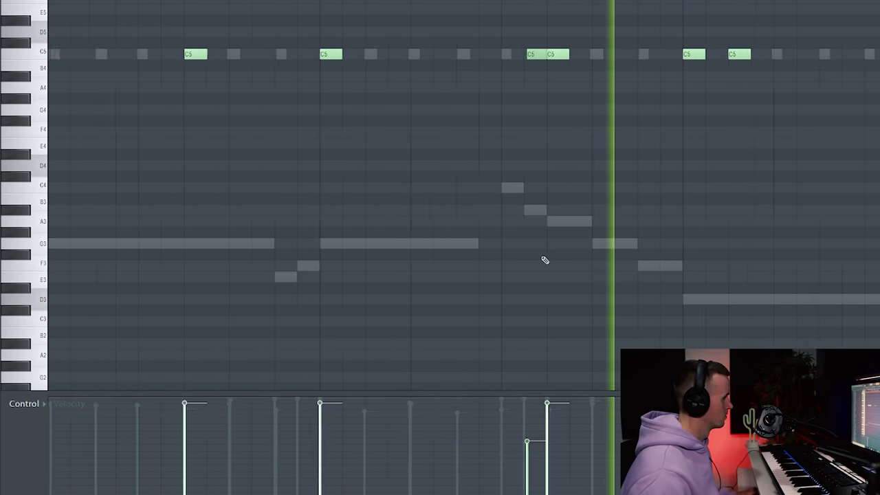
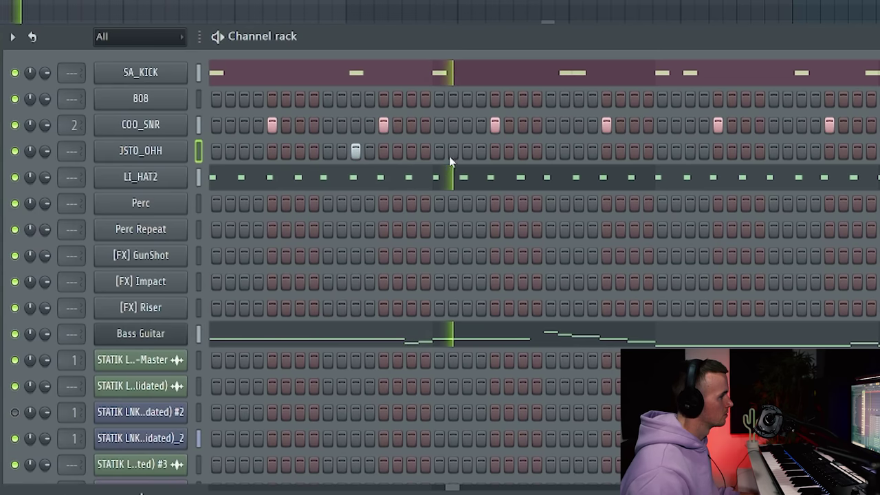
# Place JSTO_OHH open-hat hits on the third step of bar 2 and the first step of bar 4
pyautogui.click(607, 150)
pyautogui.press('space')
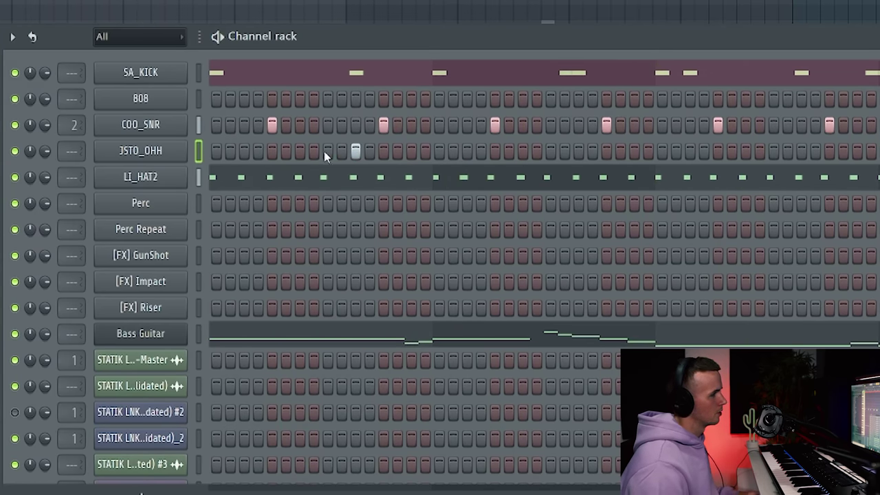
pyautogui.press('space')
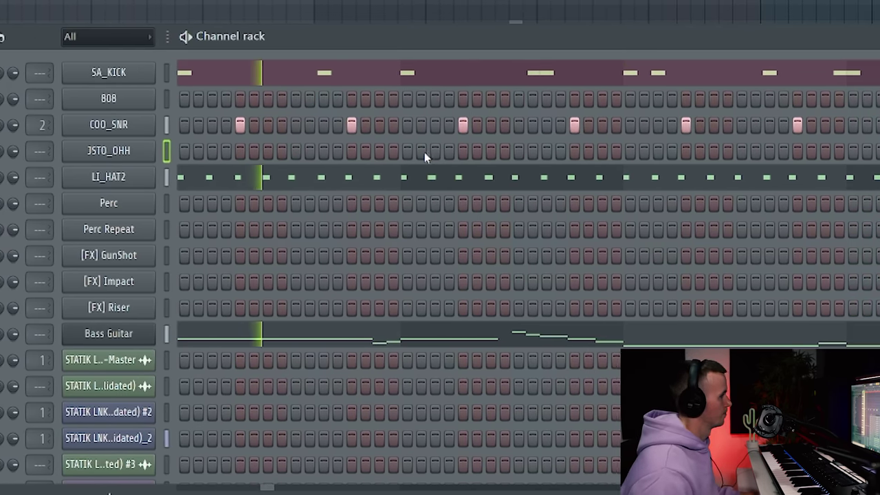
pyautogui.click(403, 151)
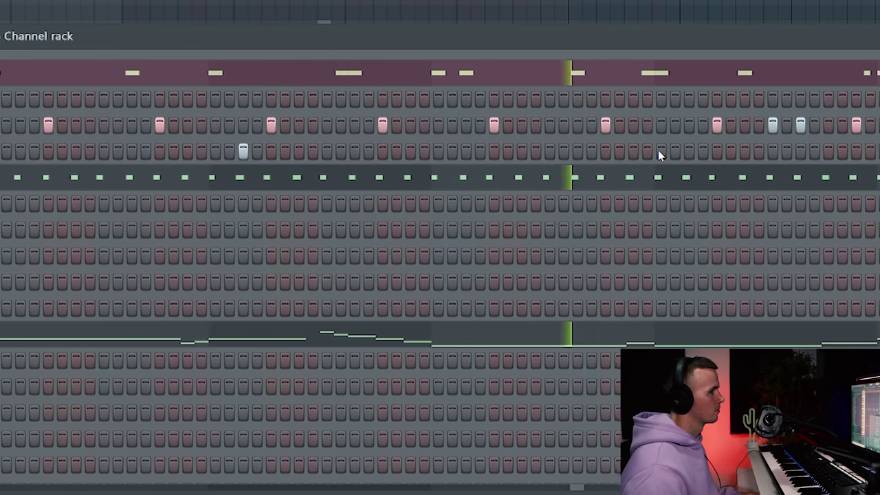
pyautogui.click(692, 151)
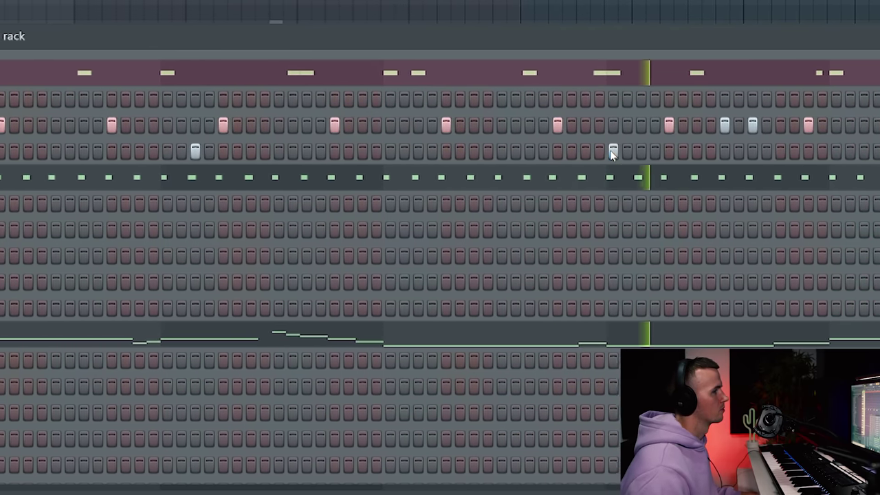
pyautogui.rightClick(629, 152)
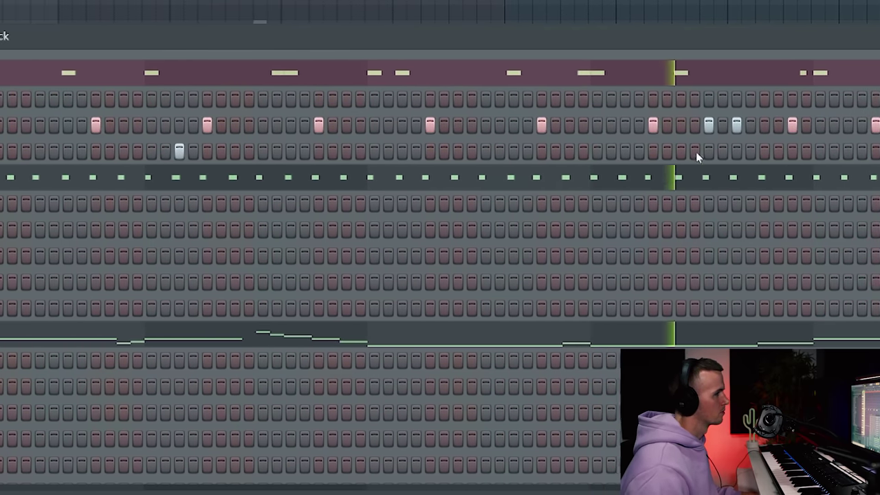
pyautogui.click(769, 151)
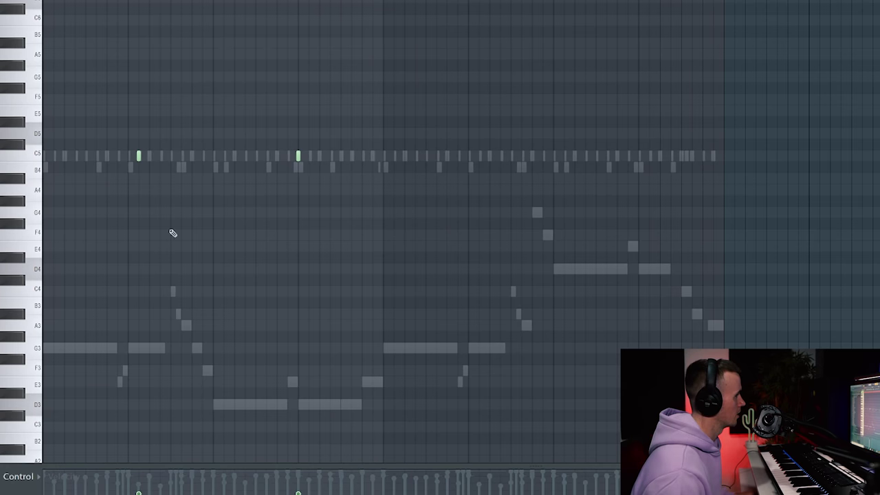
# Nudge the open-hat notes in bars 2 and 4 slightly later, off the grid, and listen to them
pyautogui.scroll(6, 100, 238)
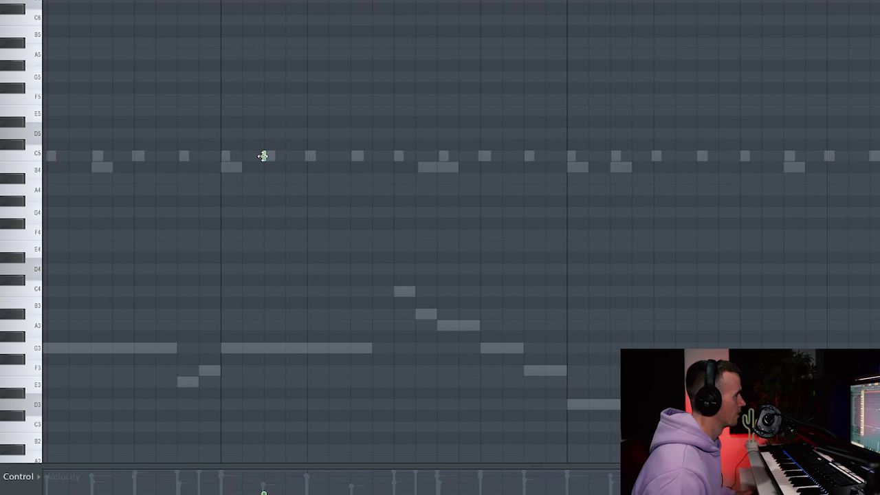
pyautogui.moveTo(263, 156); pyautogui.dragTo(266, 156)
pyautogui.press('space')
pyautogui.press('space')
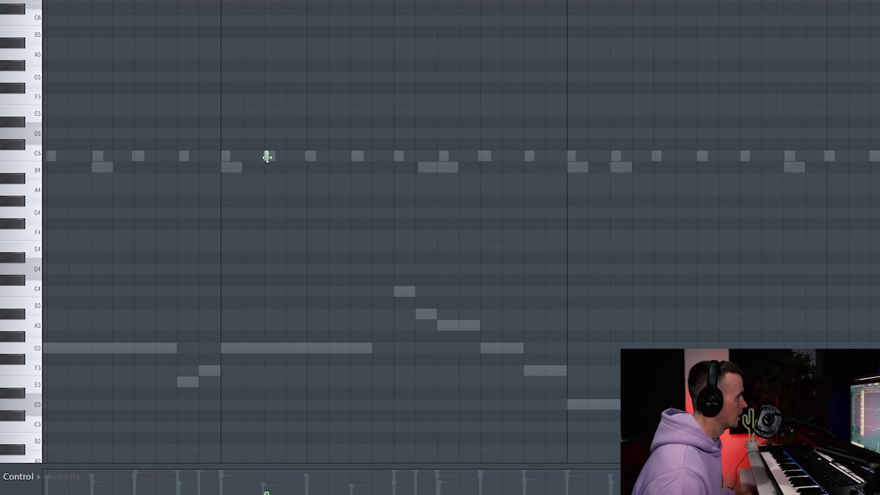
pyautogui.press('space')
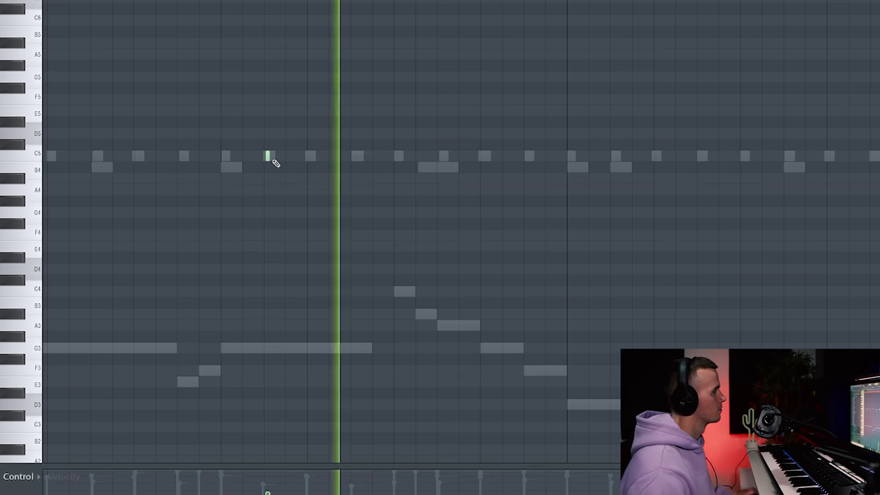
pyautogui.scroll(-2, 619, 189)
pyautogui.scroll(3, 819, 187)
pyautogui.scroll(2, 807, 181)
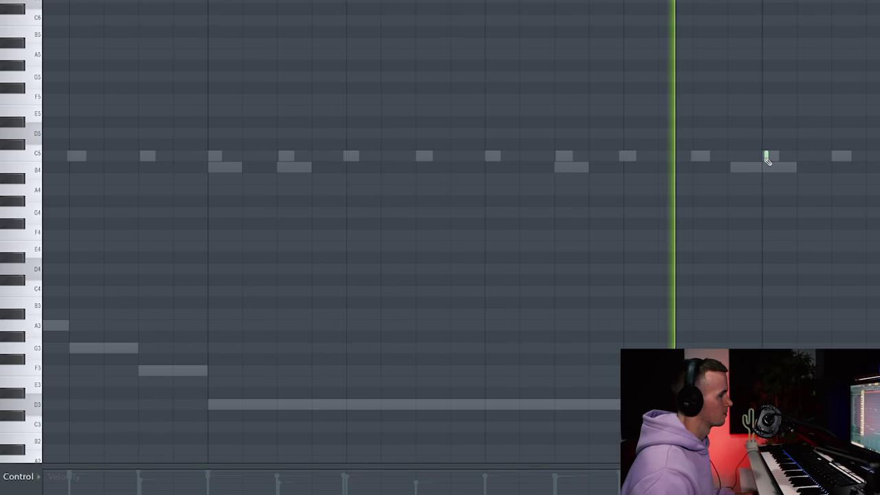
pyautogui.scroll(-4, 617, 287)
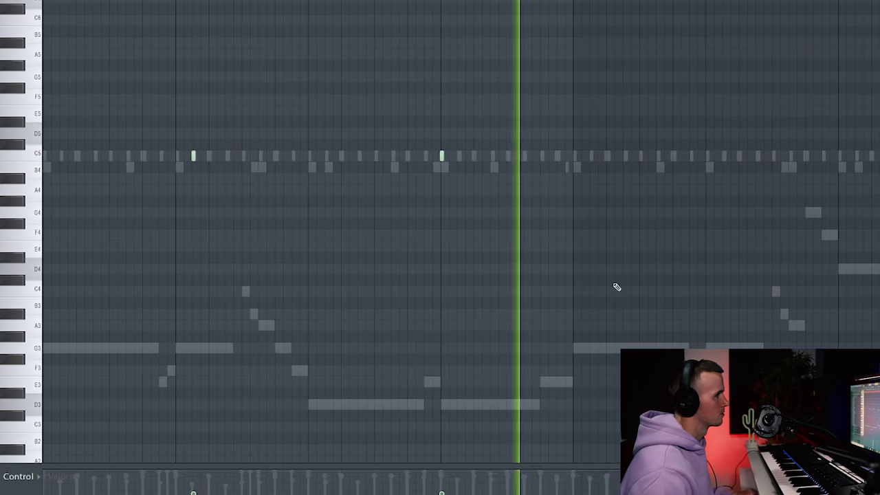
# Add the crash 3 sample from the cymbals folder as a new channel directly below LI_HAT2
pyautogui.press('F6')
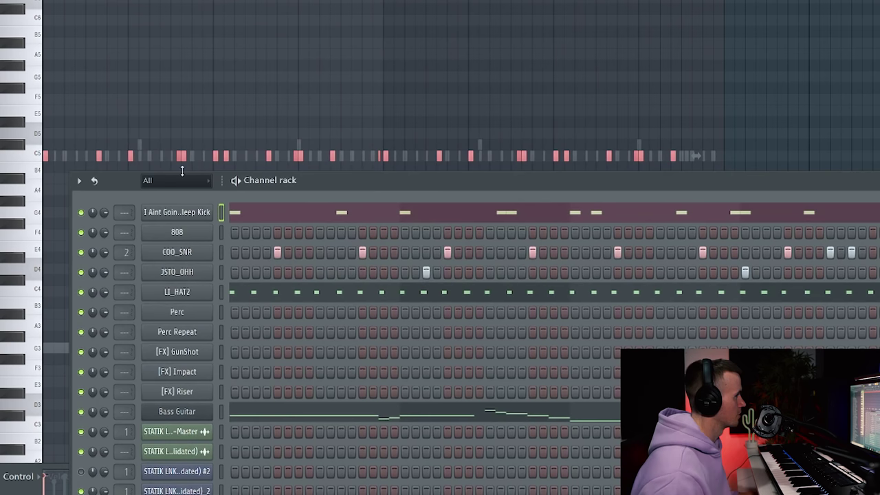
pyautogui.click(206, 212)
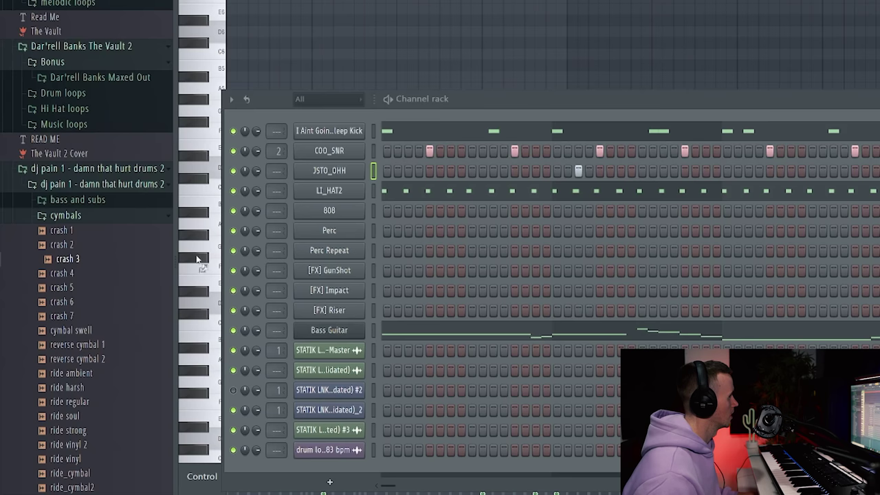
pyautogui.moveTo(198, 259); pyautogui.dragTo(353, 207)
pyautogui.moveTo(353, 207); pyautogui.dragTo(354, 207)
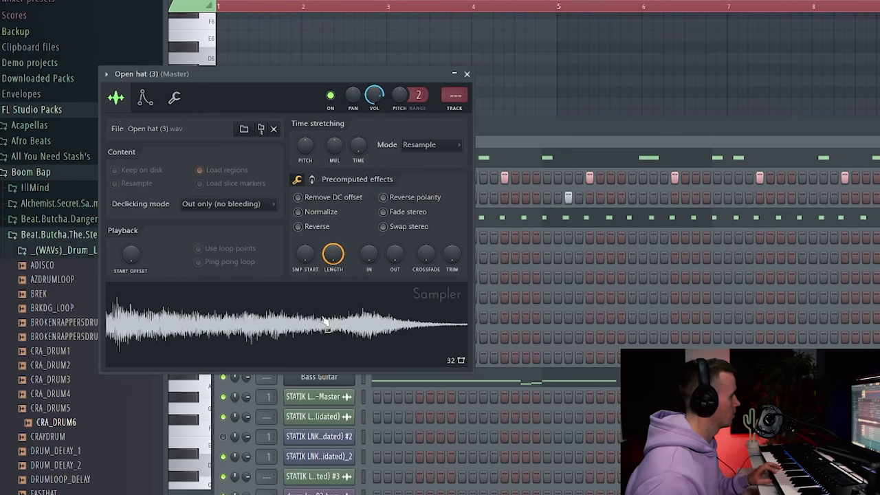
# Open the Open hat (3) channel's envelope settings and select all of its piano-roll notes
pyautogui.click(146, 97)
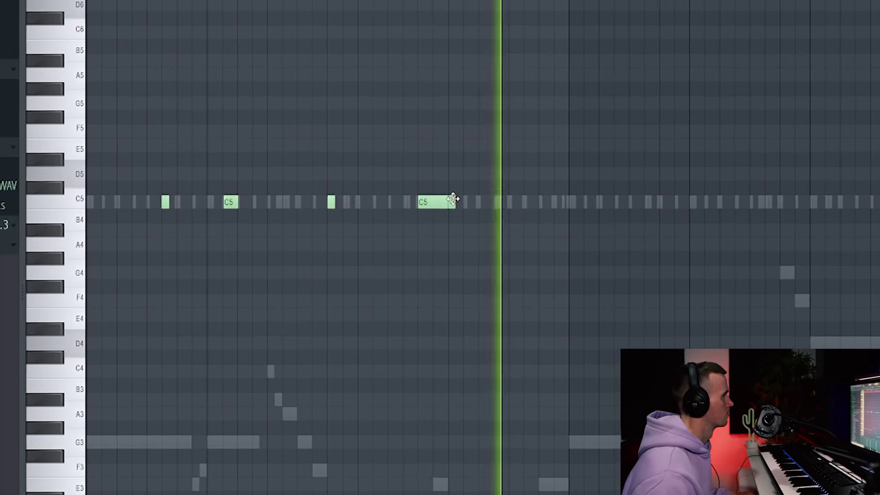
pyautogui.hotkey('ctrl', 'a')
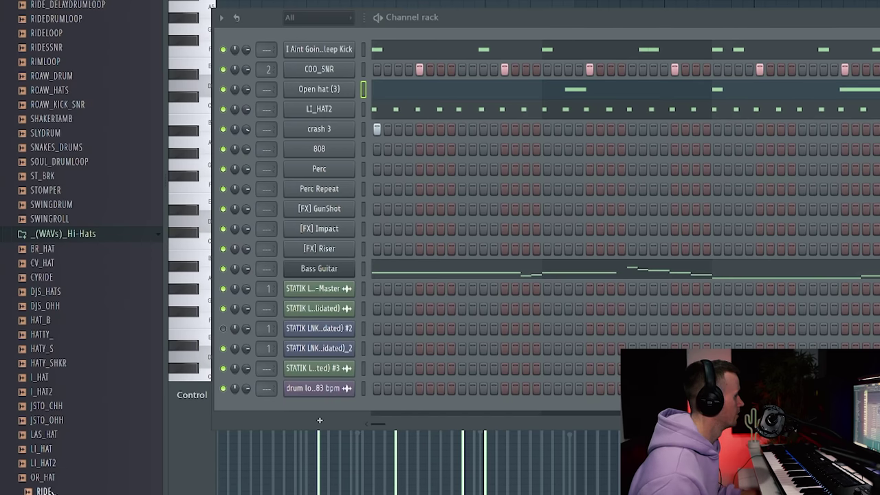
# Add the RIDE sample as a new channel below crash 3 and fill it with a hit on every fourth step
pyautogui.moveTo(48, 491); pyautogui.dragTo(361, 139)
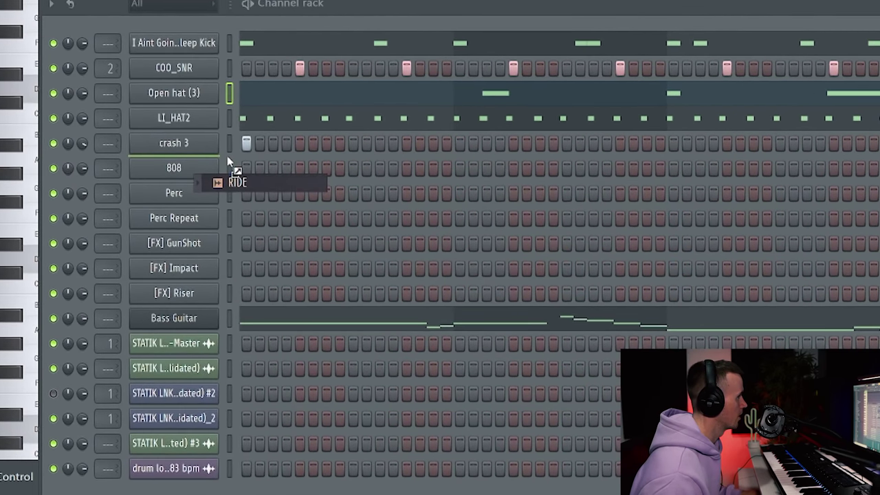
pyautogui.moveTo(227, 156); pyautogui.dragTo(227, 156)
pyautogui.rightClick(227, 162)
pyautogui.click(403, 228)
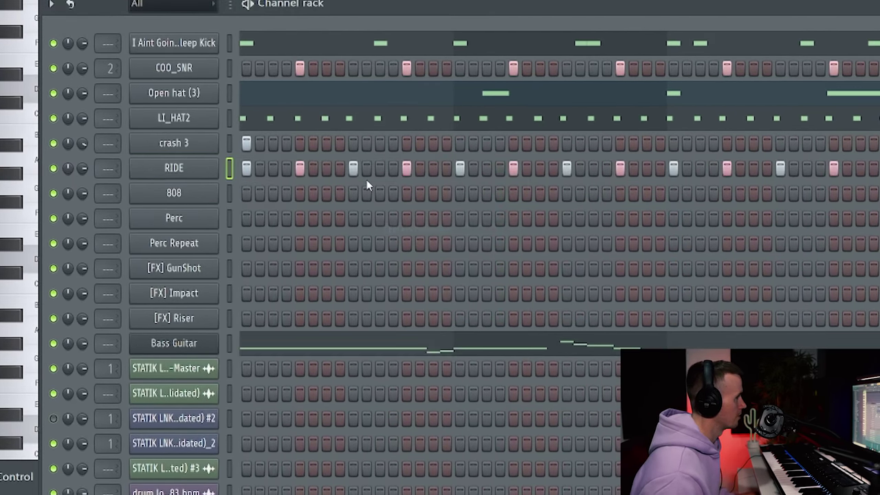
# Play the ride pattern and randomize the velocity levels of its C5 notes
pyautogui.press('space')
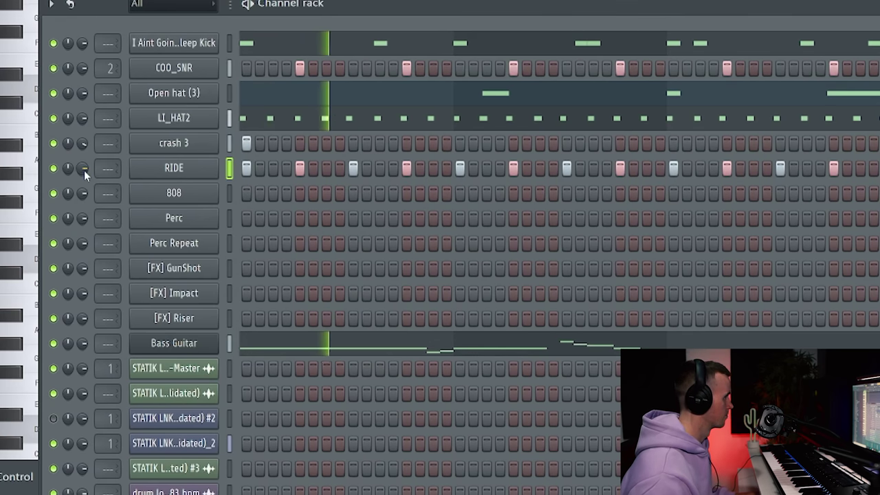
pyautogui.scroll(-4, 84, 170)
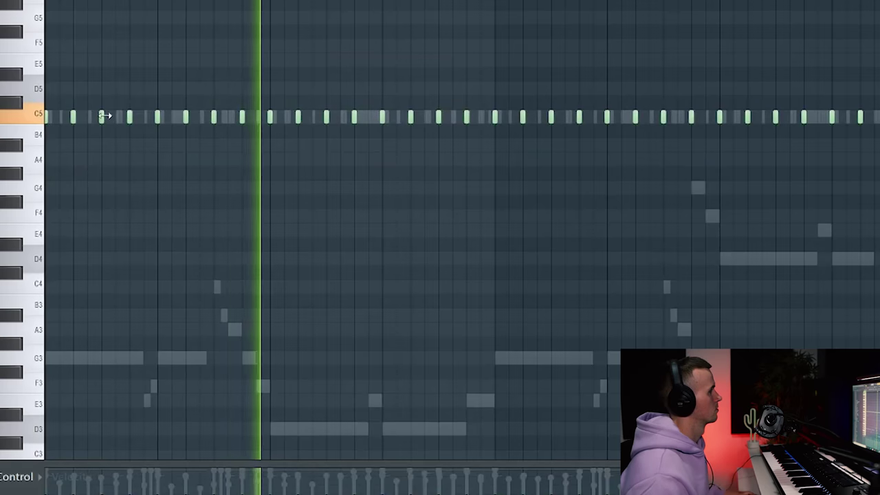
pyautogui.hotkey('alt', 'r')
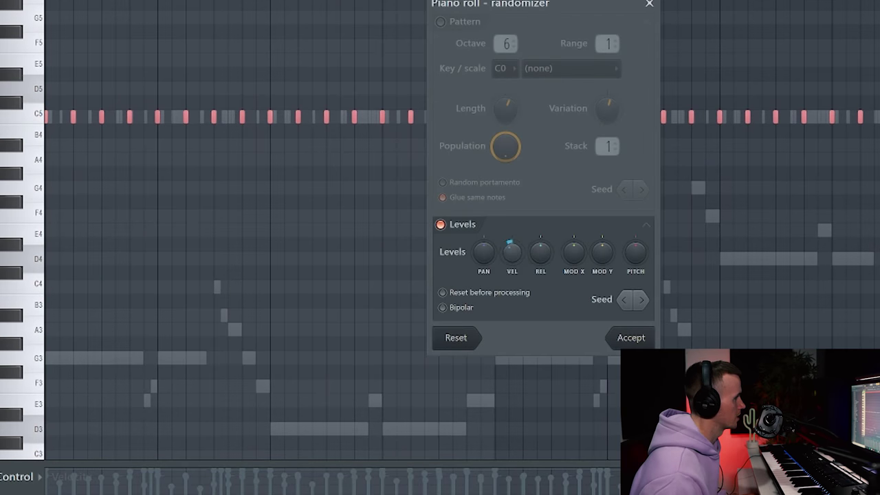
pyautogui.click(636, 337)
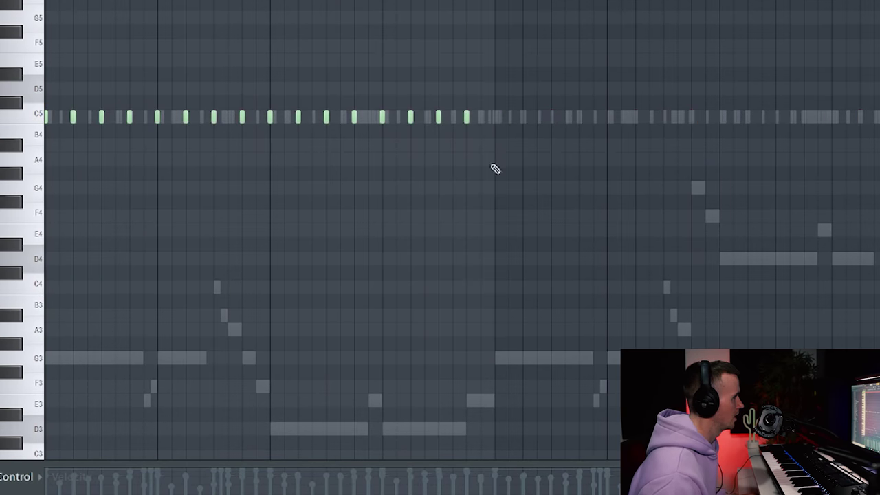
# Nudge the first few ride notes slightly later, off the grid, and play the result
pyautogui.scroll(5, 74, 191)
pyautogui.hscroll(-2, 73, 137)
pyautogui.scroll(3, 78, 110)
pyautogui.press('space')
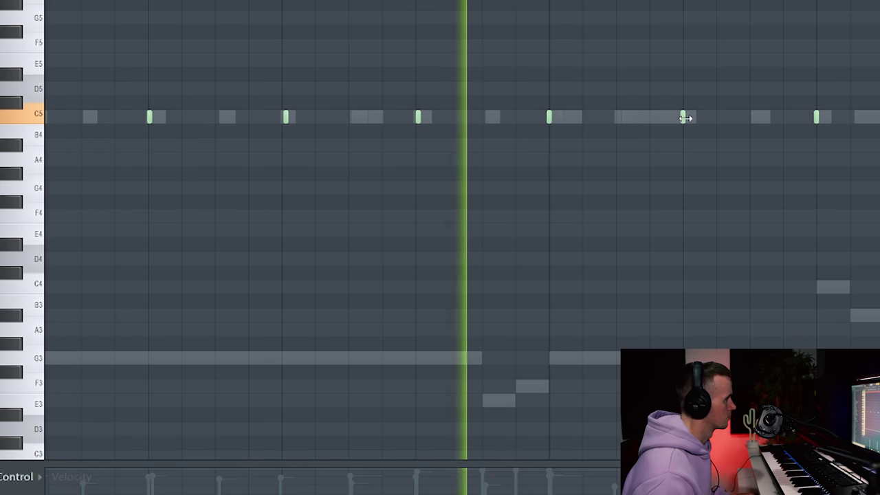
pyautogui.press('space')
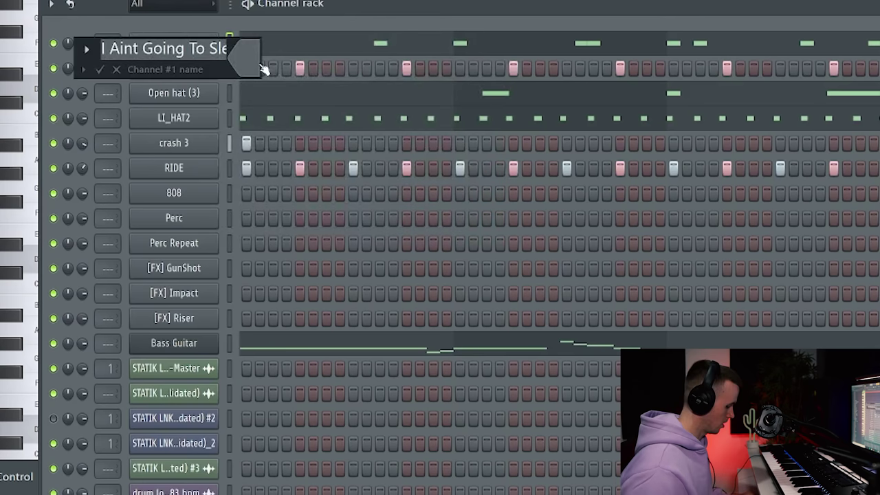
# Rename the kick channel to Kick and the COO_SNR channel to Snare
pyautogui.write('Ki')
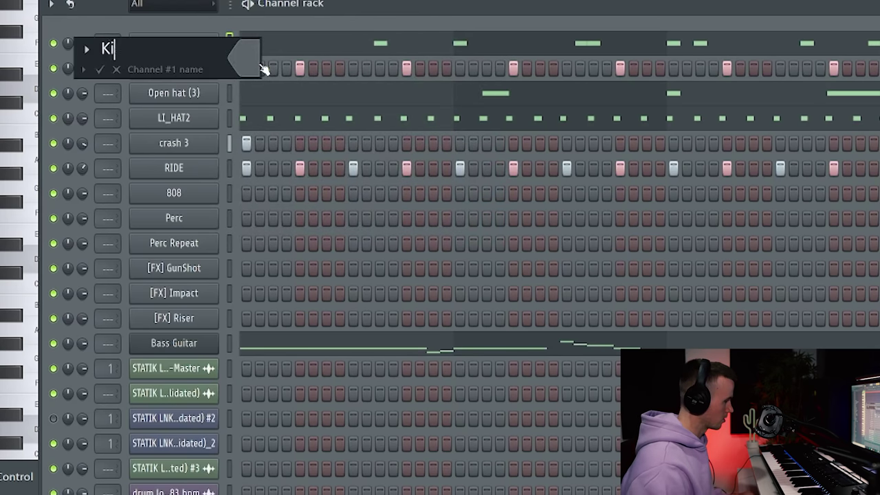
pyautogui.write('ck')
pyautogui.press('Return')
pyautogui.rightClick(142, 67)
pyautogui.click(275, 101)
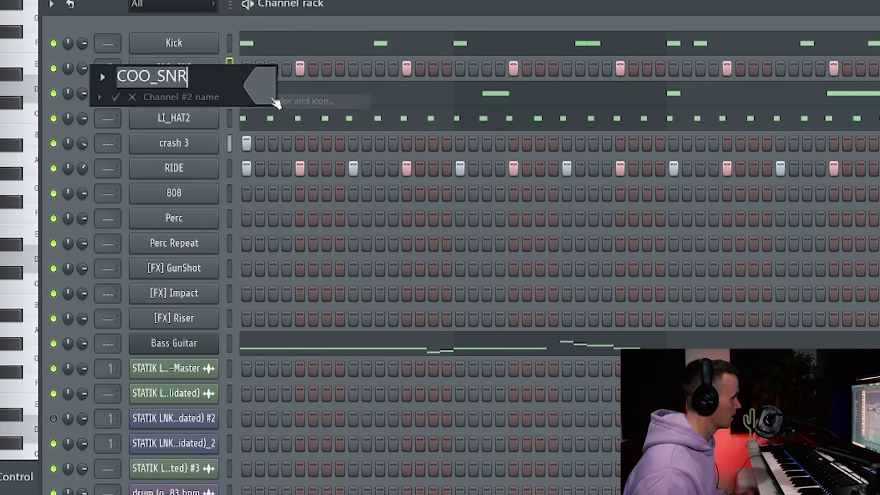
pyautogui.write('Snare')
pyautogui.press('Return')
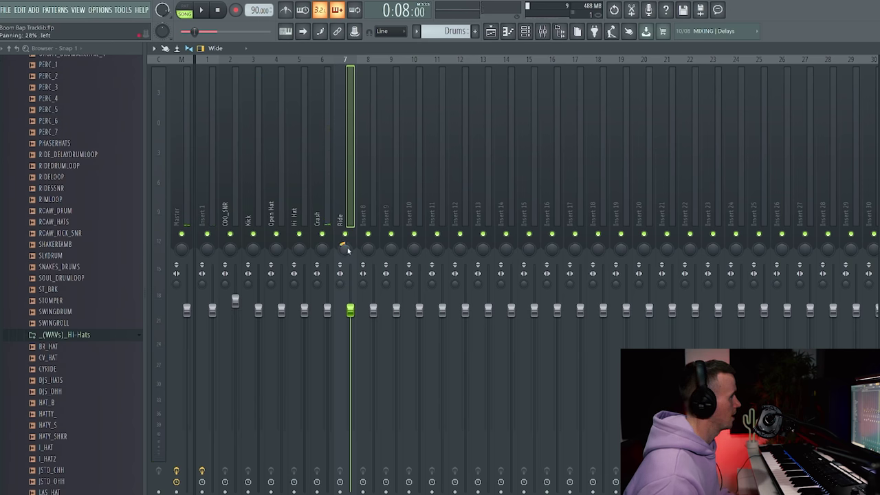
# Pan the Ride mixer track 27% left and the Hi Hat track 5% right while checking playback
pyautogui.press('space')
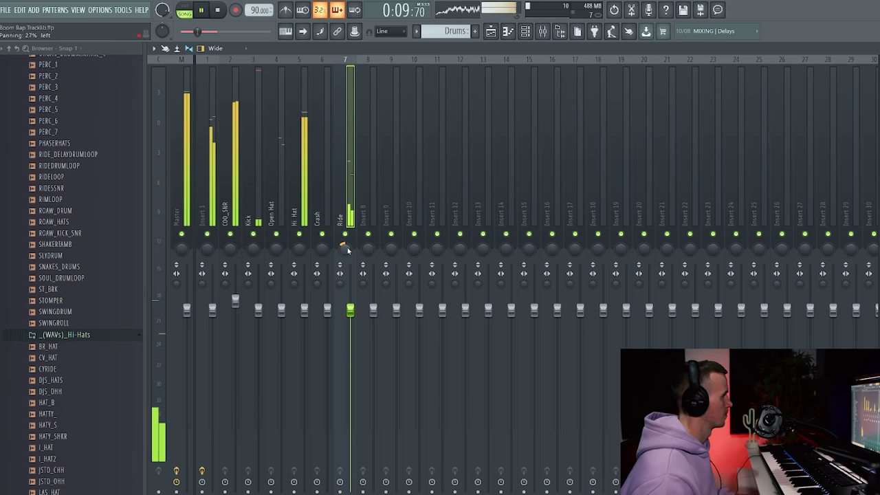
pyautogui.click(305, 176)
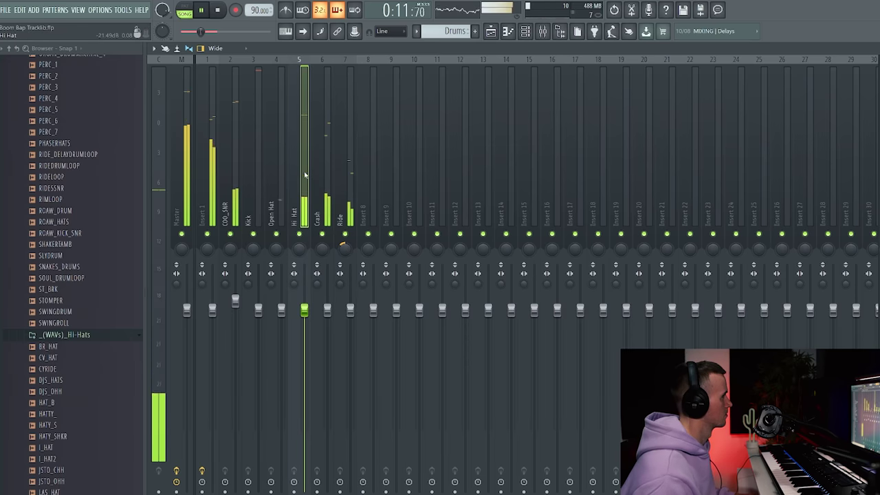
pyautogui.press('space')
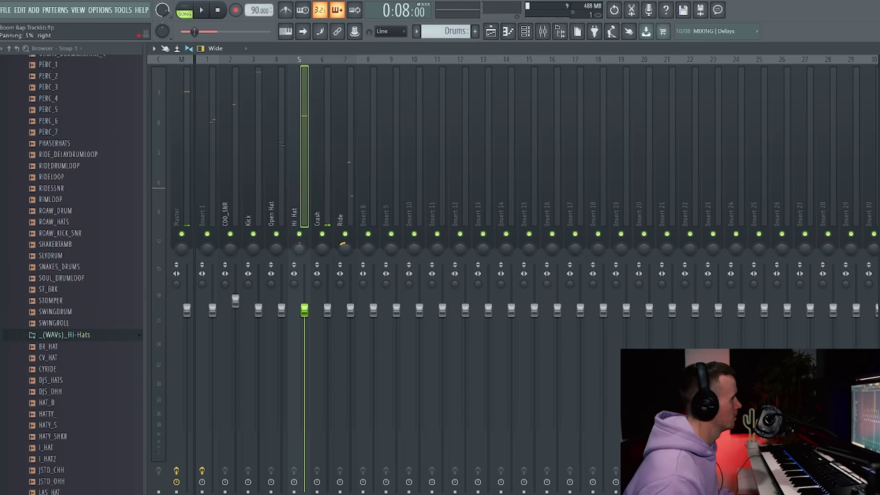
pyautogui.press('space')
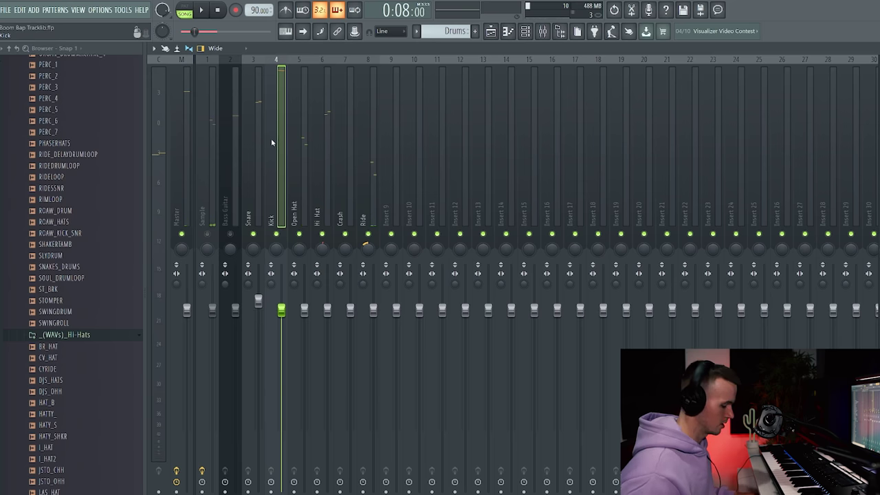
# Move the Kick mixer track ahead of Snare and step through the drum tracks up to Ride during playback
pyautogui.hotkey('alt', 'Left')
pyautogui.press('space')
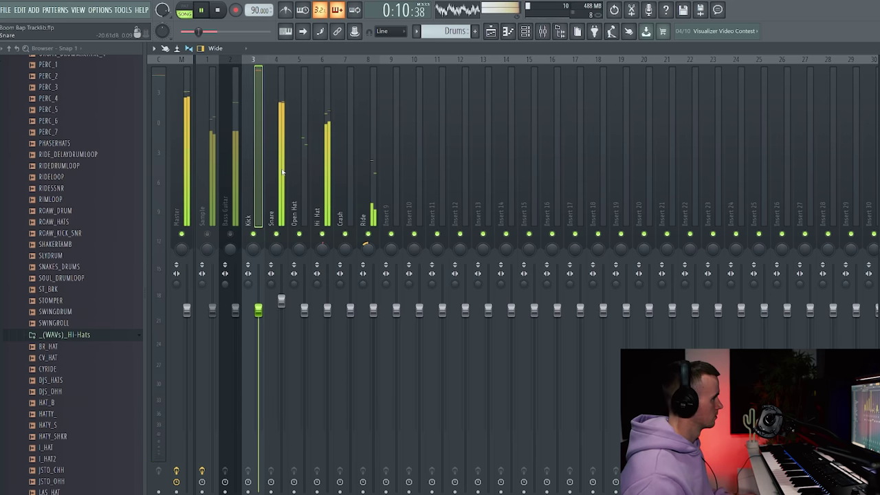
pyautogui.press('Right')
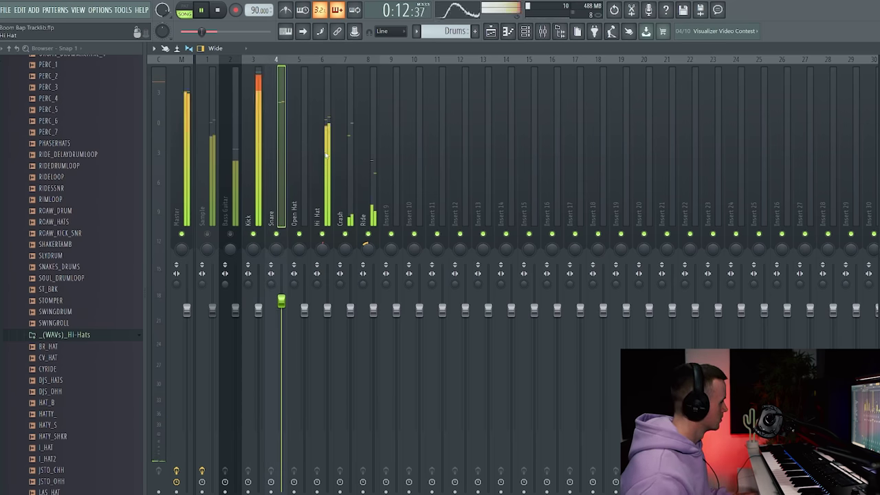
pyautogui.press('Right')
pyautogui.press('Right')
pyautogui.press('Right')
pyautogui.press('Right')
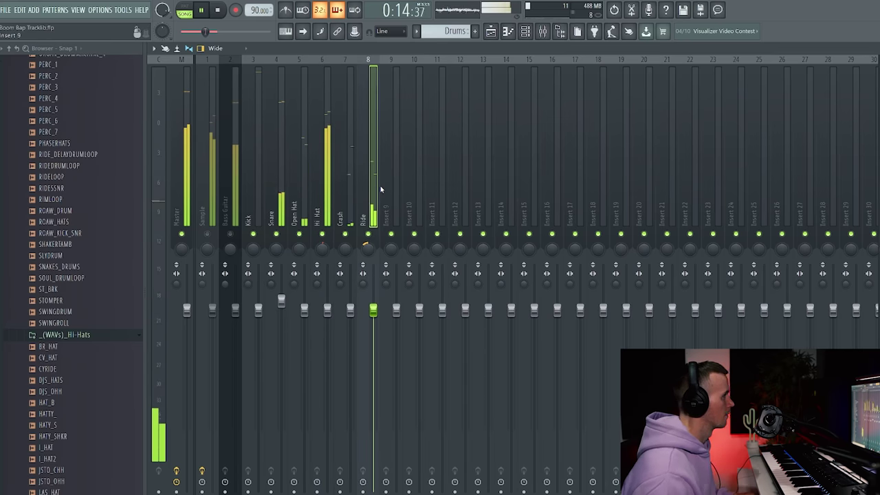
# Route the mixer tracks from Kick through Ride to Insert 10 instead of the Master
pyautogui.press('space')
pyautogui.keyDown('ctrl'); pyautogui.keyDown('shift'); pyautogui.click(360, 206); pyautogui.keyUp('shift'); pyautogui.keyUp('ctrl')
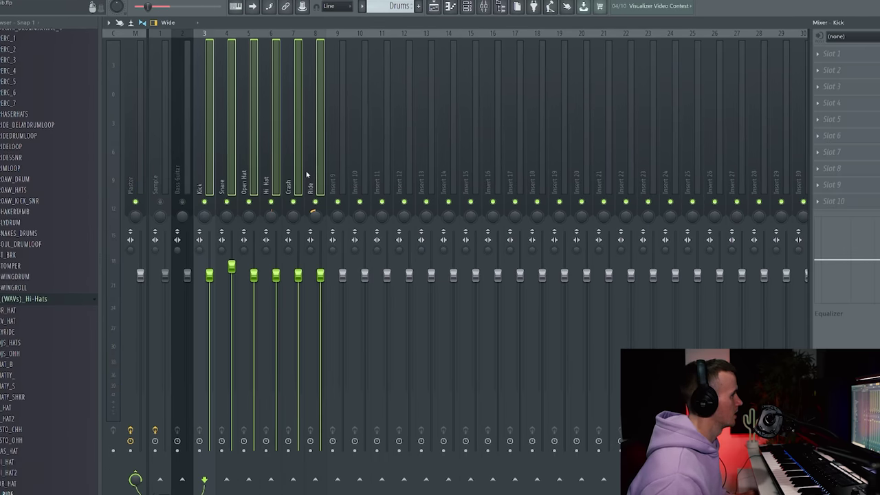
pyautogui.rightClick(355, 480)
pyautogui.click(396, 481)
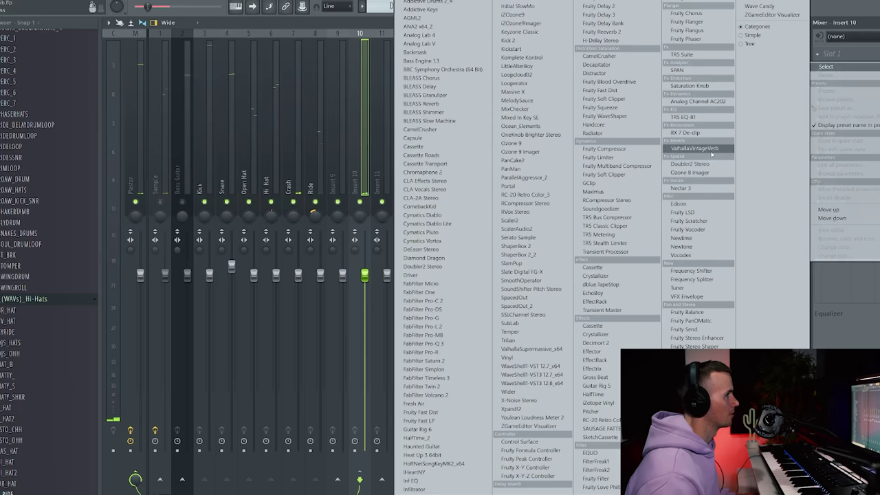
# Add ValhallaVintageVerb to Insert 10 with the mix at 3.6% and the decay at 0.90 s
pyautogui.click(694, 148)
pyautogui.moveTo(81, 173); pyautogui.dragTo(80, 207)
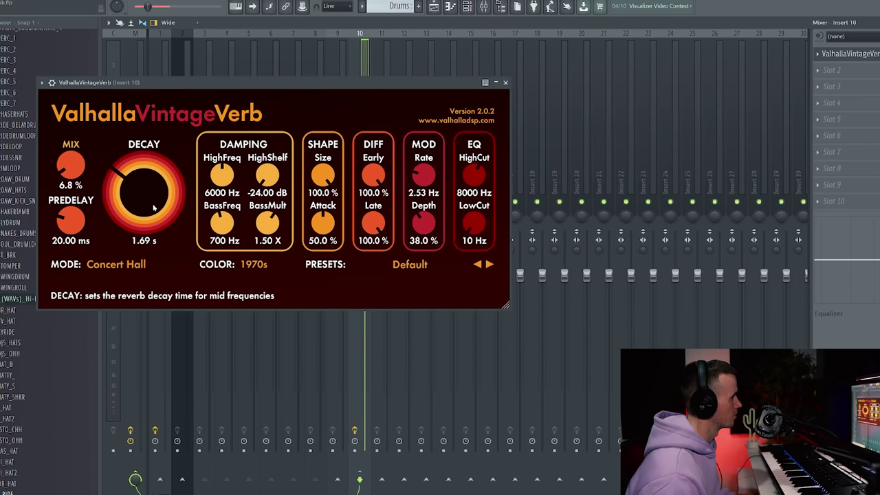
pyautogui.moveTo(70, 165); pyautogui.dragTo(71, 174)
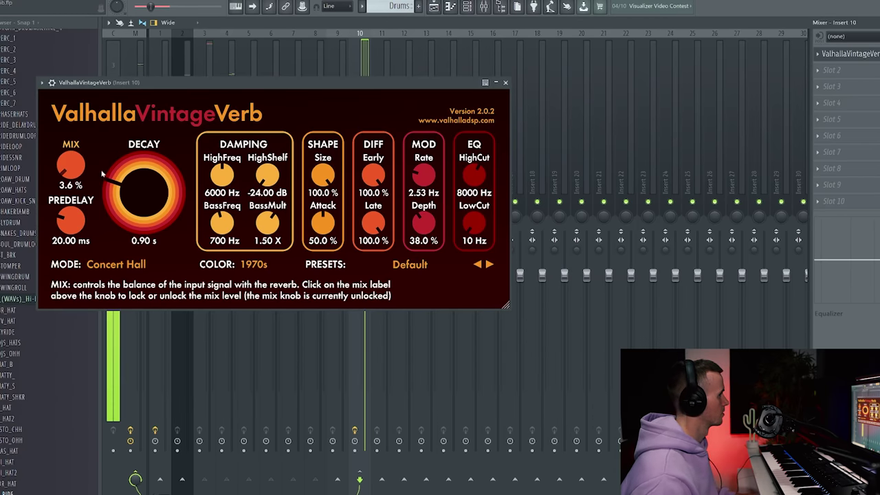
pyautogui.click(506, 82)
# Route the Kick mixer track to the Master only, taking it off the Insert 10 bus
pyautogui.click(251, 176)
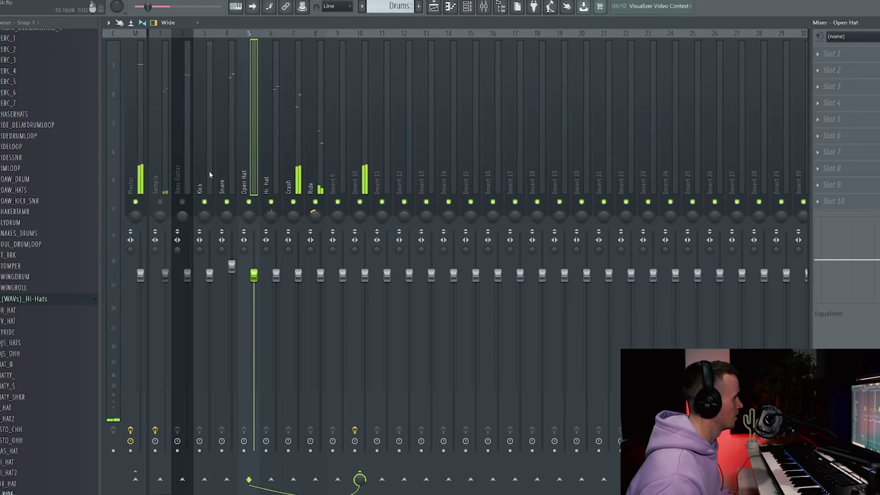
pyautogui.click(210, 175)
pyautogui.rightClick(135, 480)
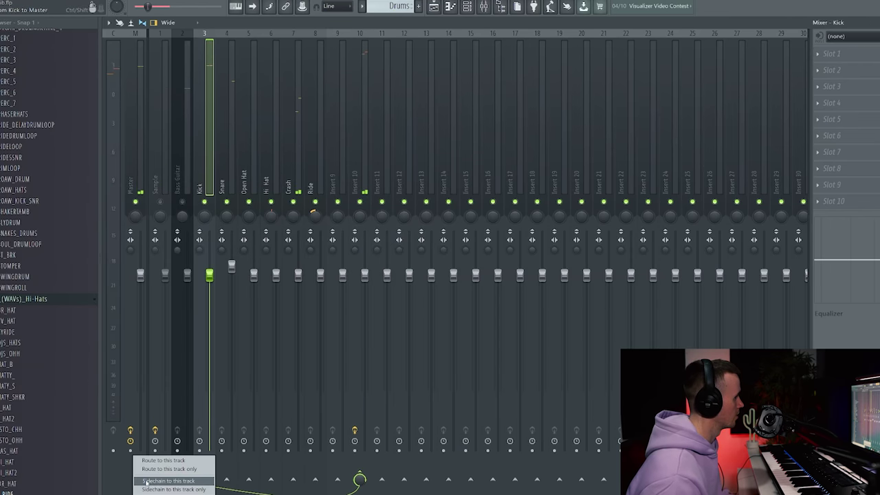
pyautogui.click(156, 471)
pyautogui.click(228, 156)
# Place RC-20 Retro Color ahead of the reverb on Insert 10 and choose its Drum Break 1 preset
pyautogui.click(366, 152)
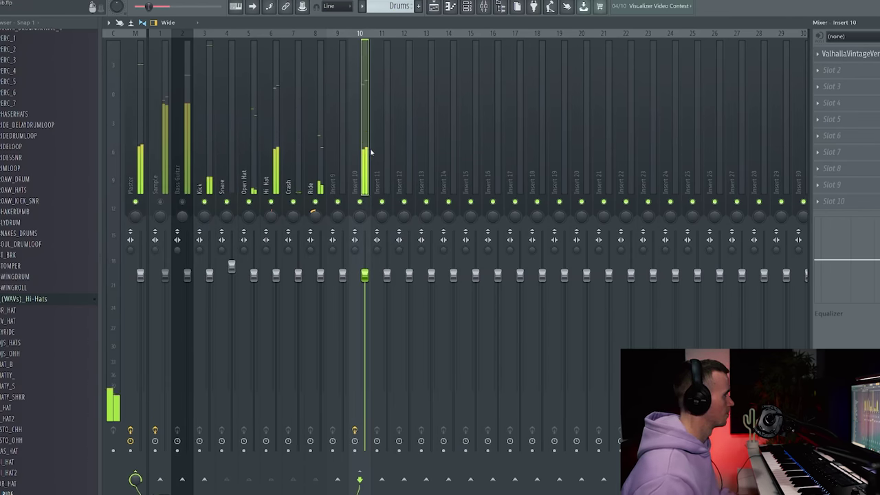
pyautogui.click(877, 57)
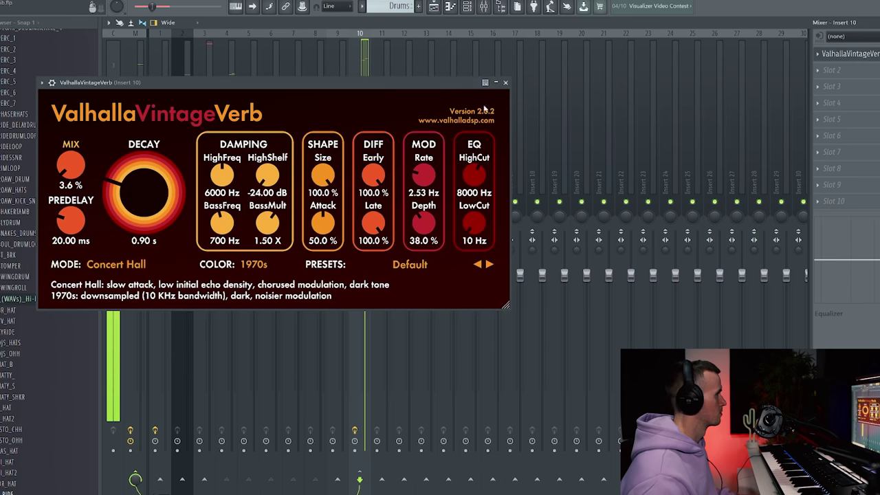
pyautogui.click(505, 82)
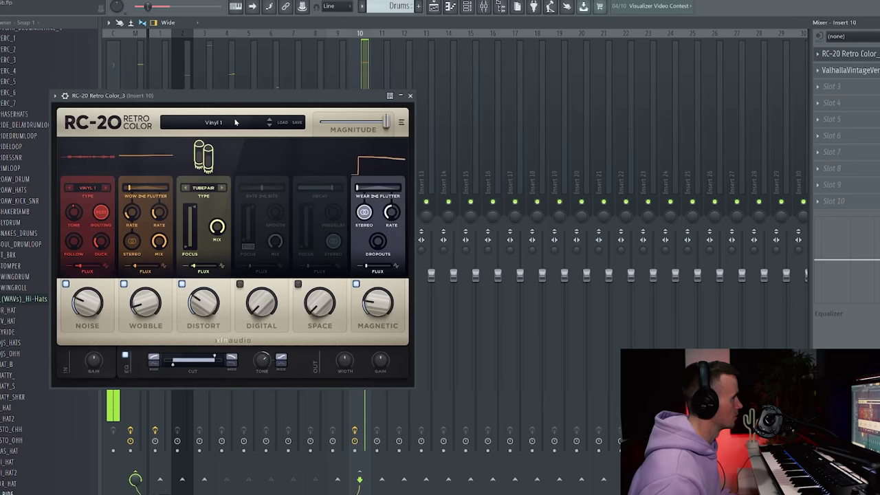
pyautogui.click(223, 123)
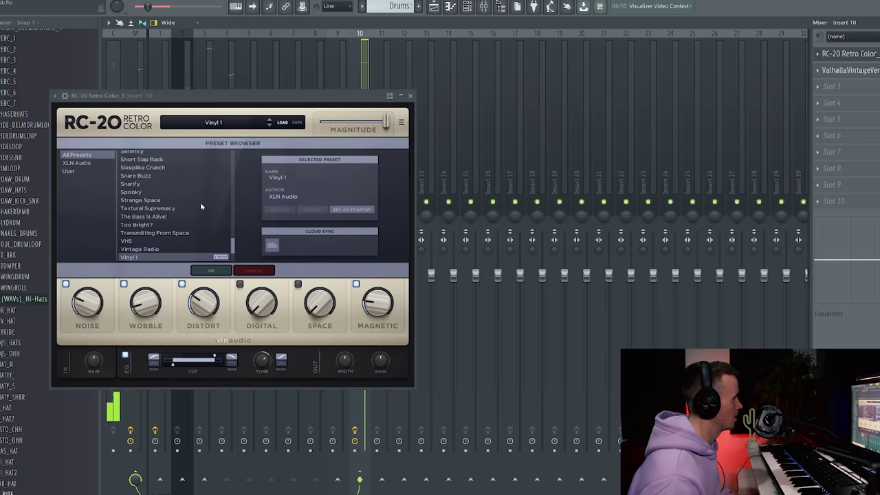
pyautogui.scroll(10, 178, 205)
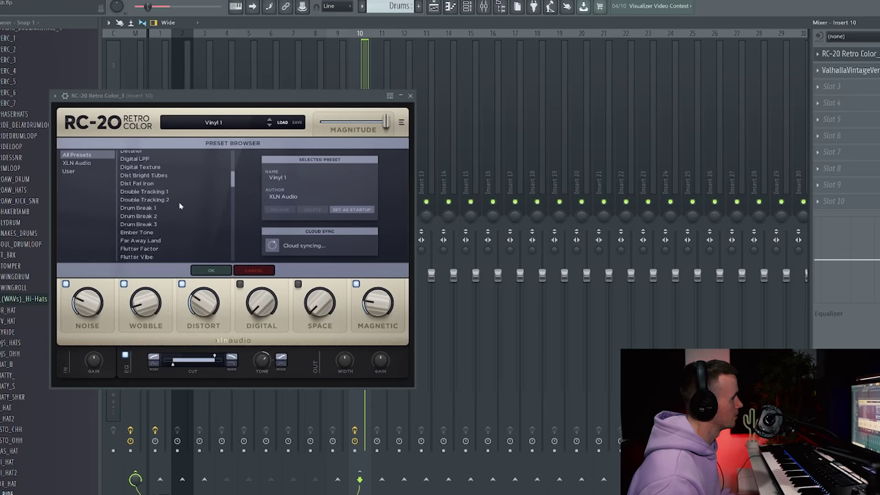
pyautogui.click(147, 208)
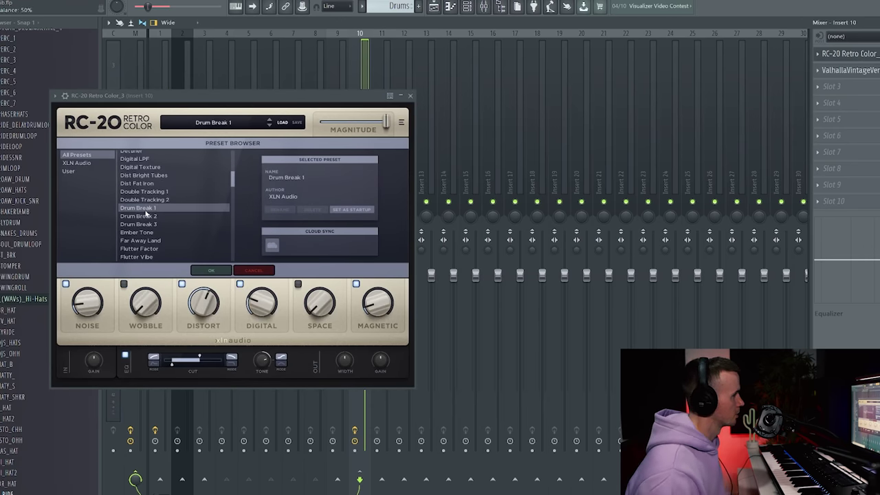
pyautogui.click(148, 216)
pyautogui.click(154, 208)
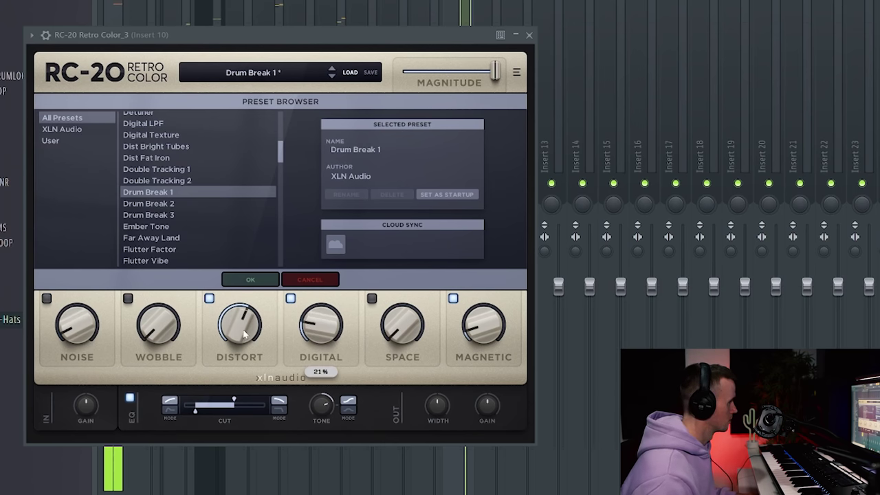
# Set RC-20's Distort amount to 40% and raise its high cut close to the top of the range
pyautogui.moveTo(244, 335); pyautogui.dragTo(237, 346)
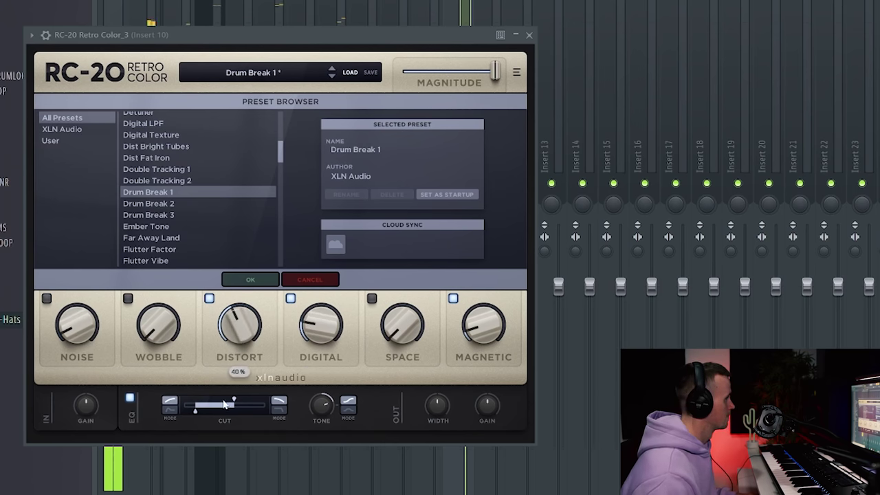
pyautogui.moveTo(225, 404); pyautogui.dragTo(242, 401)
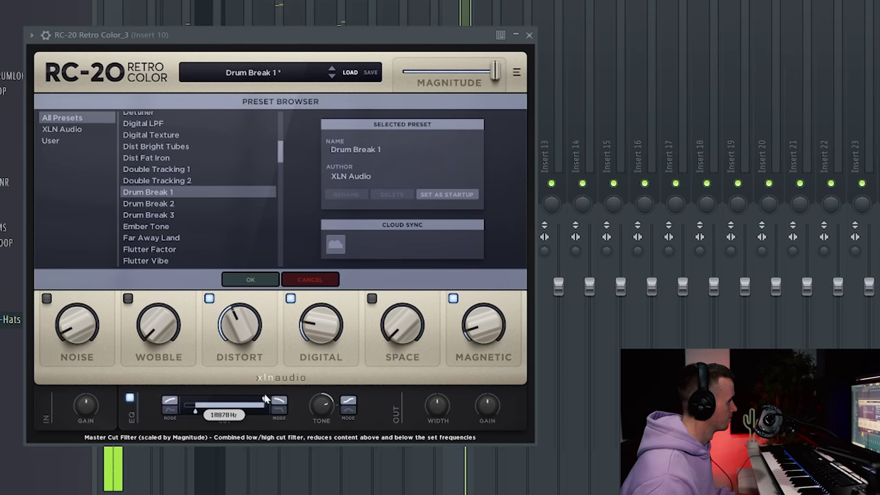
pyautogui.moveTo(196, 415)
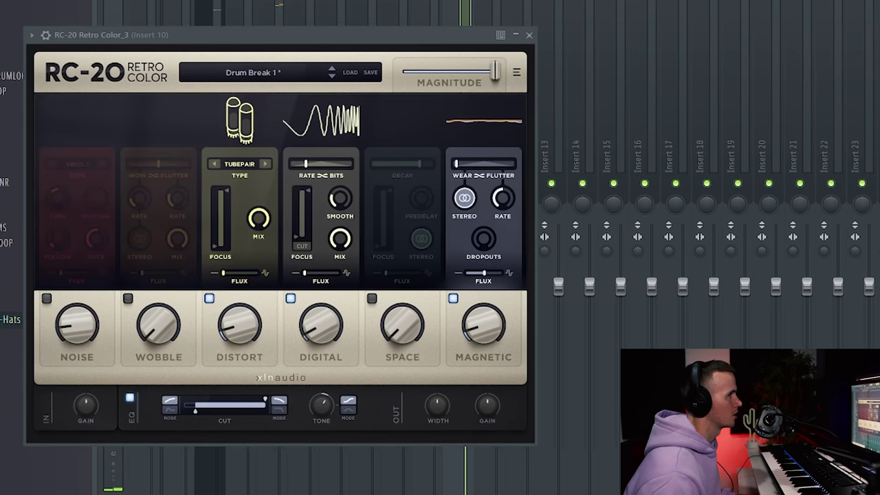
# Delete the selected effect plugin from Insert 10
pyautogui.hotkey('alt', 'Delete')
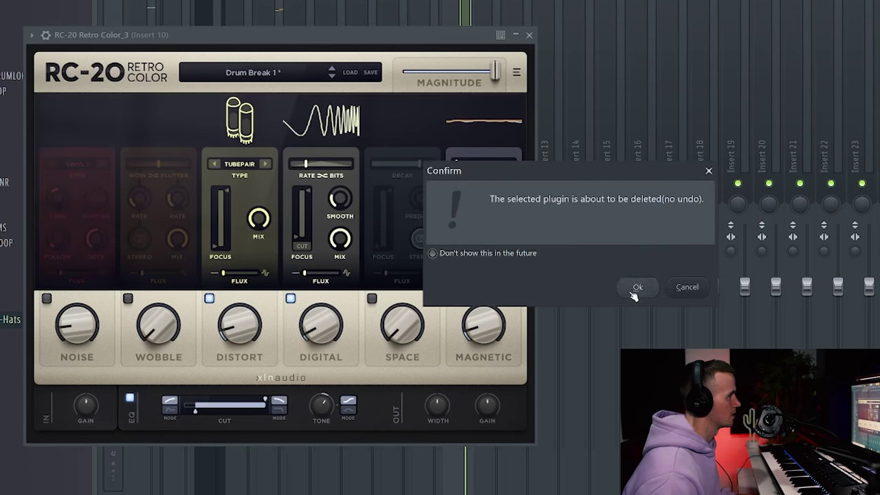
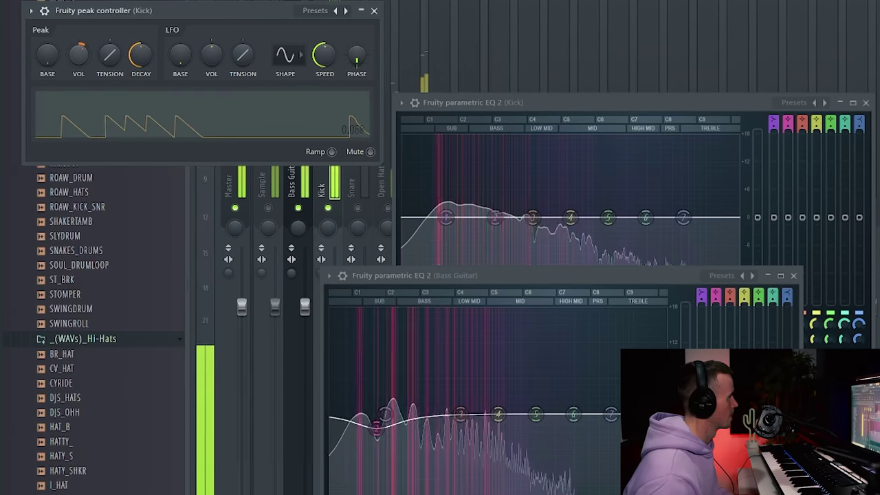
# Lower the peak volume in the Kick's Fruity peak controller, then close it and the Kick's equaliser
pyautogui.moveTo(79, 64); pyautogui.dragTo(79, 78)
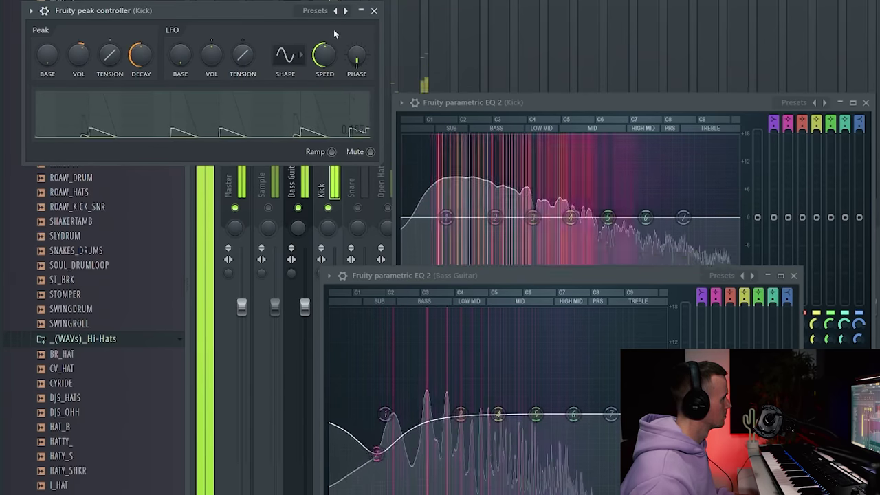
pyautogui.click(374, 10)
pyautogui.click(866, 101)
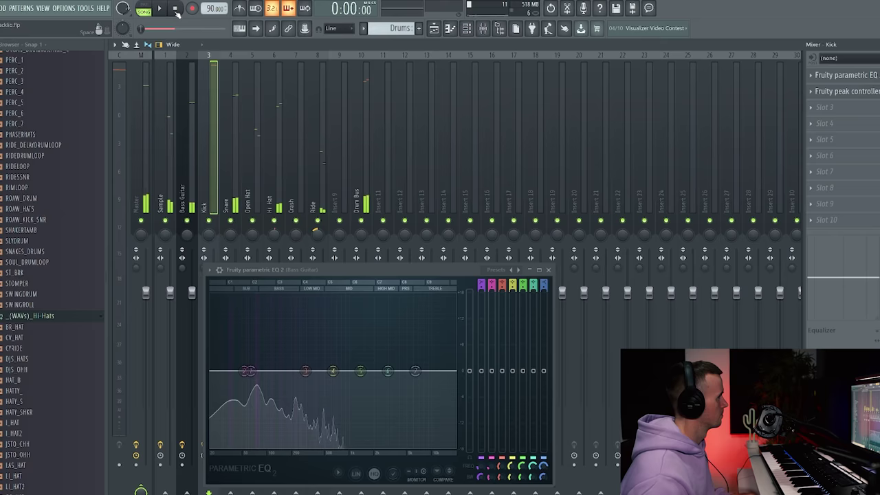
# Check the Sample and Bass Guitar mixer tracks during playback
pyautogui.click(171, 162)
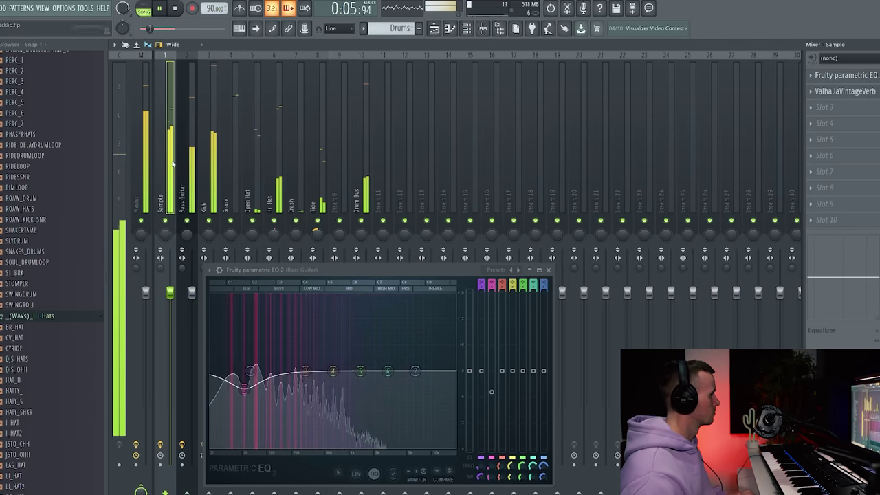
pyautogui.click(193, 163)
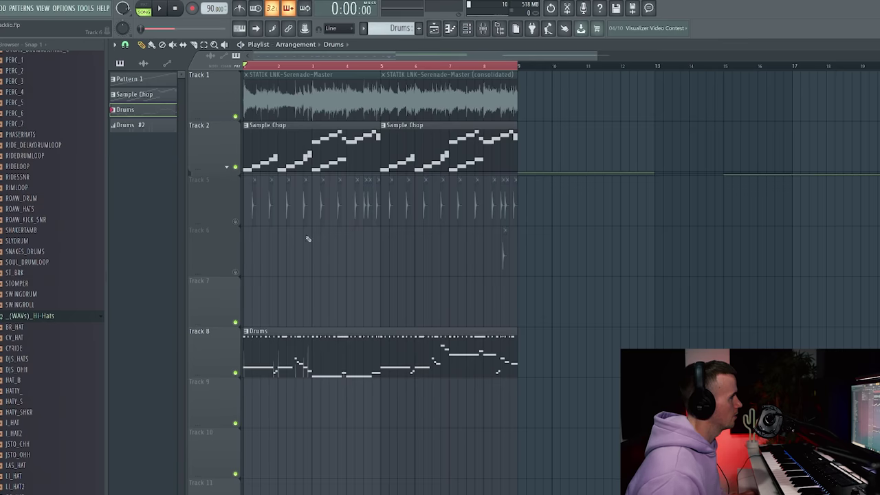
# Unmute Track 5 with the drum loop clips in the playlist and audition the beat
pyautogui.scroll(3, 306, 237)
pyautogui.scroll(2, 375, 69)
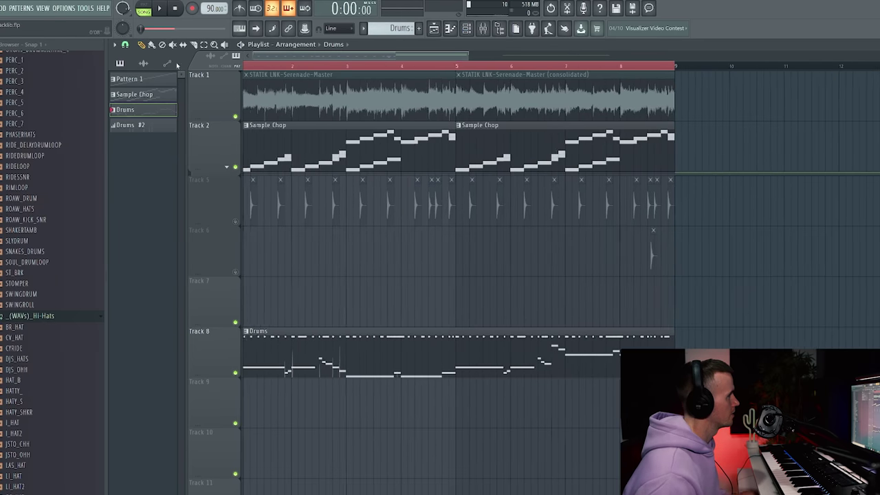
pyautogui.click(236, 223)
pyautogui.press('space')
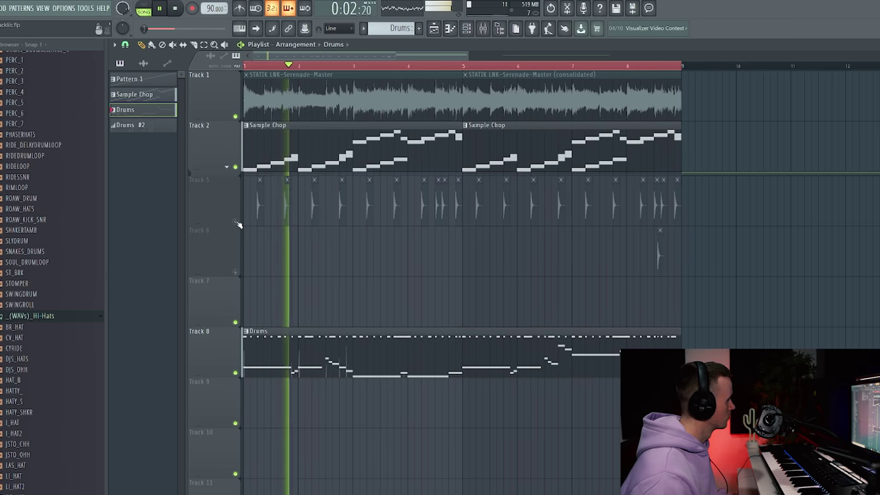
pyautogui.press('space')
# Assign the drum loop 20 83 bpm clips to mixer track 9 and lower its level to about -9.5 dB
pyautogui.doubleClick(288, 195)
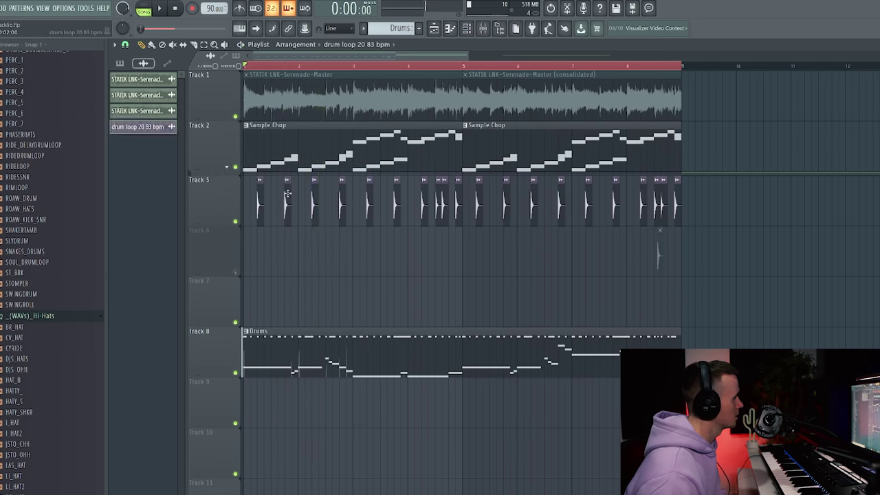
pyautogui.doubleClick(315, 118)
pyautogui.click(344, 206)
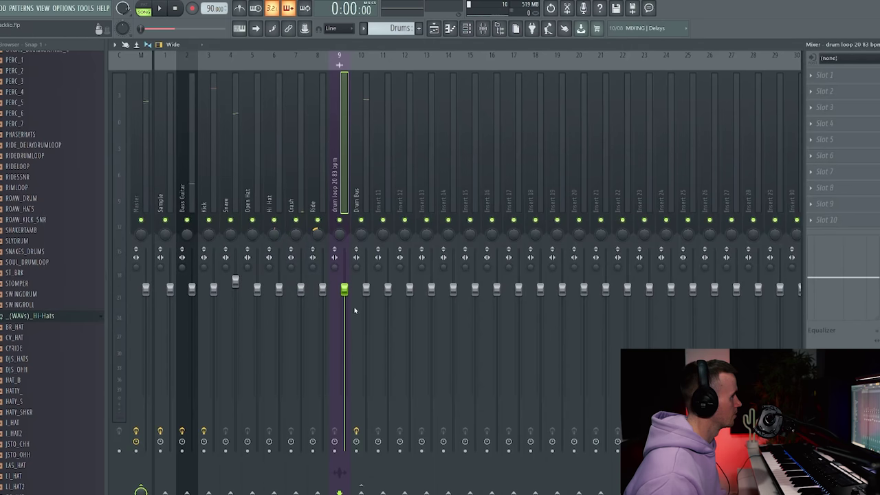
pyautogui.press('space')
pyautogui.moveTo(345, 289); pyautogui.dragTo(345, 354)
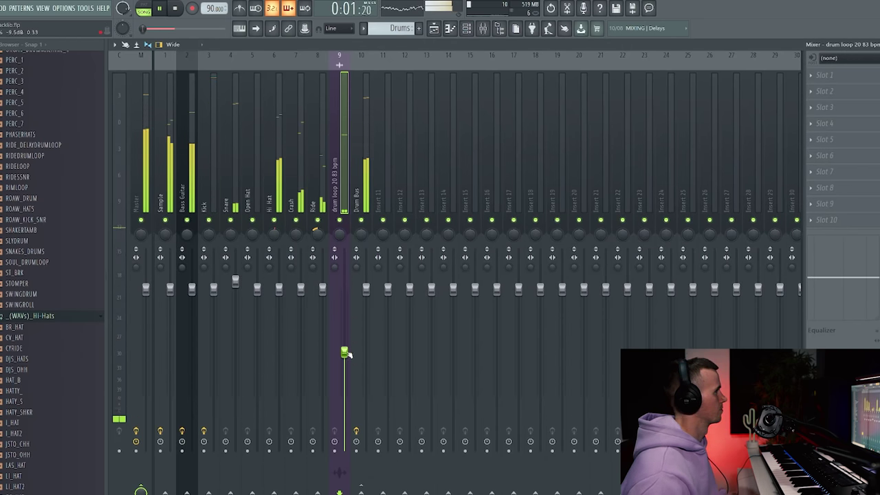
# Move the drum loop mixer track to between Snare and Open Hat and check playback
pyautogui.hotkey('alt', 'Left')
pyautogui.hotkey('alt', 'Left')
pyautogui.hotkey('alt', 'Left')
pyautogui.hotkey('alt', 'Left')
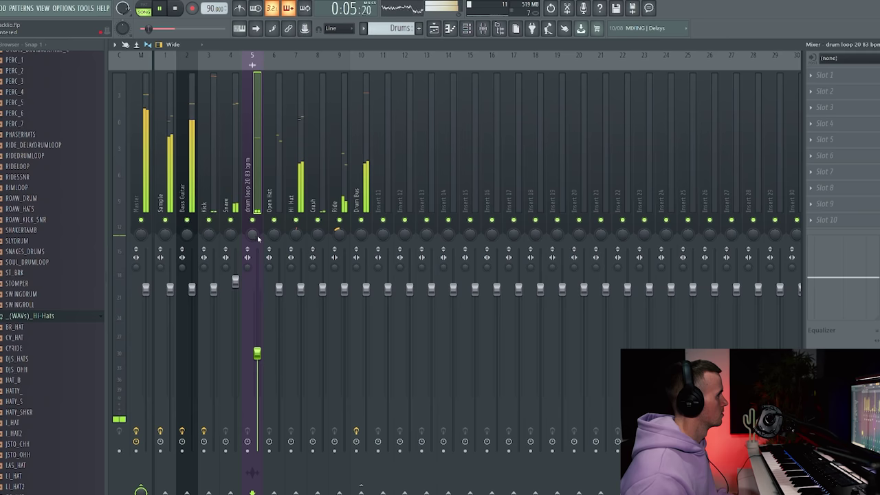
pyautogui.press('space')
pyautogui.press('space')
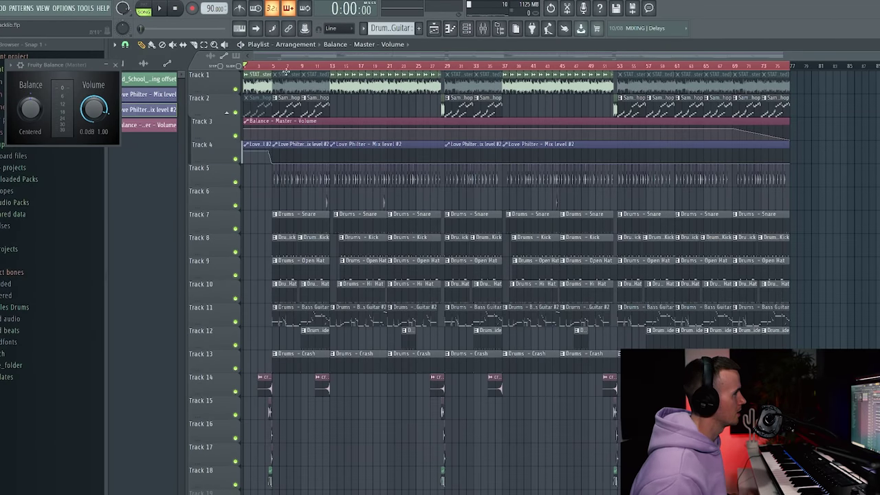
# Examine the full arrangement in the playlist, down to the intro's crash and Old_School_Fill clips before bar 5
pyautogui.scroll(5, 285, 68)
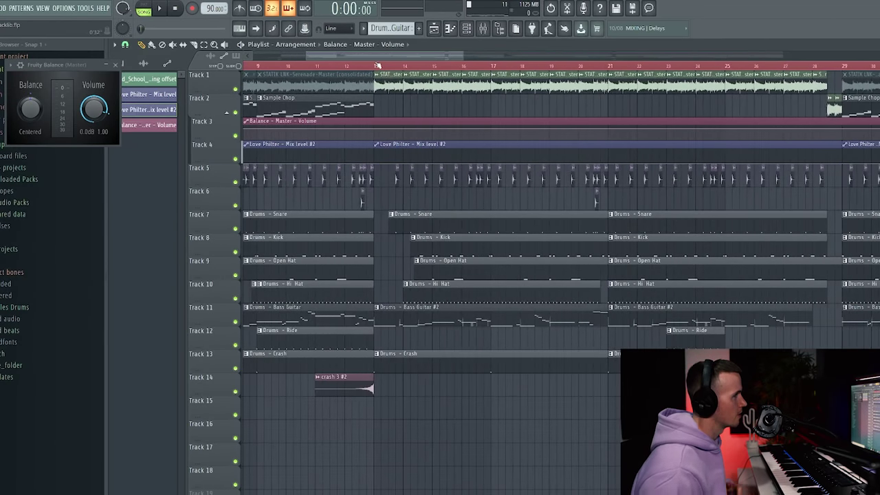
pyautogui.scroll(-8, 332, 84)
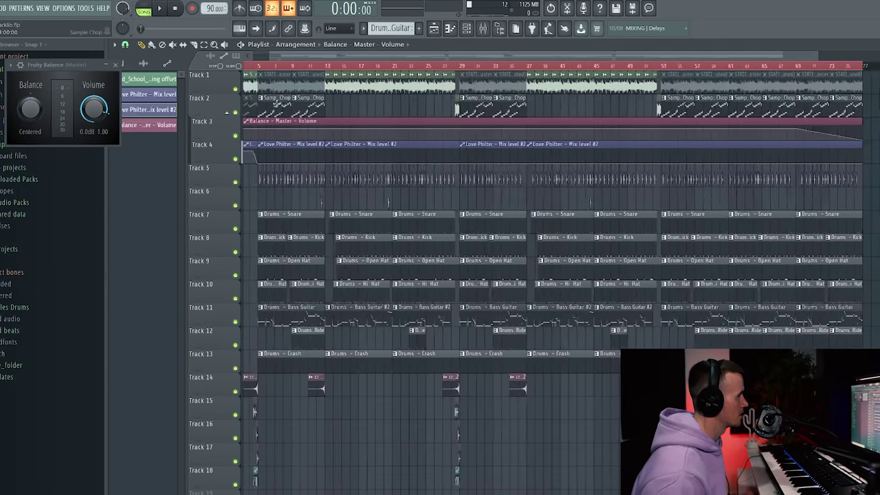
pyautogui.scroll(3, 352, 104)
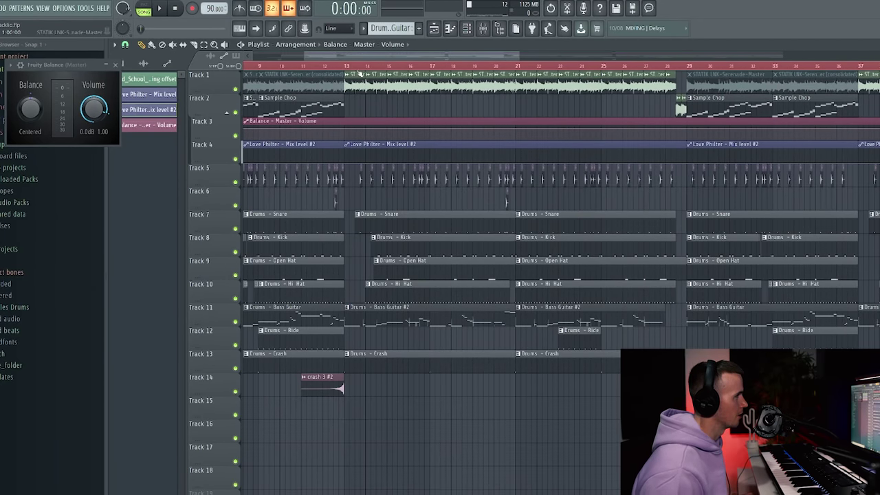
pyautogui.scroll(-6, 352, 107)
pyautogui.scroll(6, 306, 399)
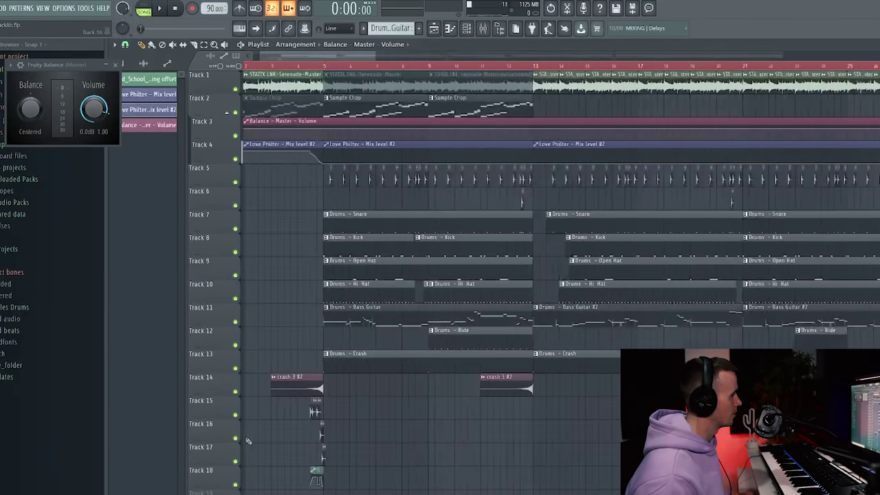
pyautogui.scroll(8, 248, 441)
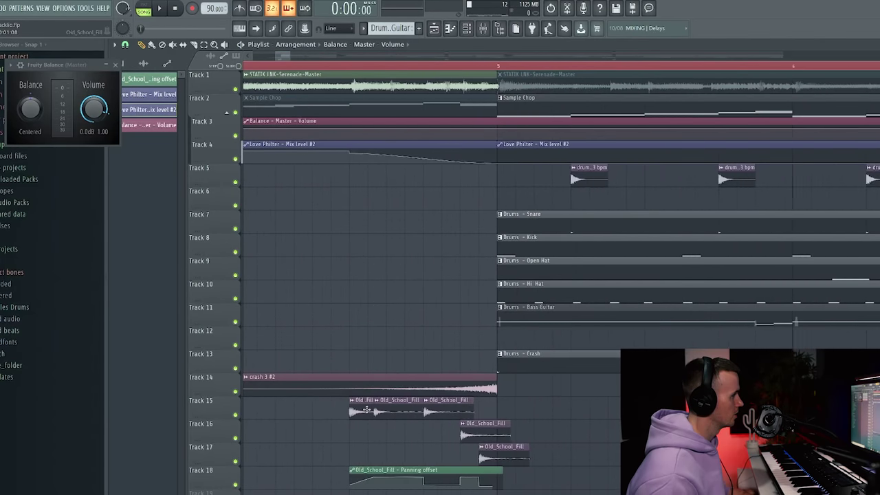
pyautogui.scroll(1, 367, 410)
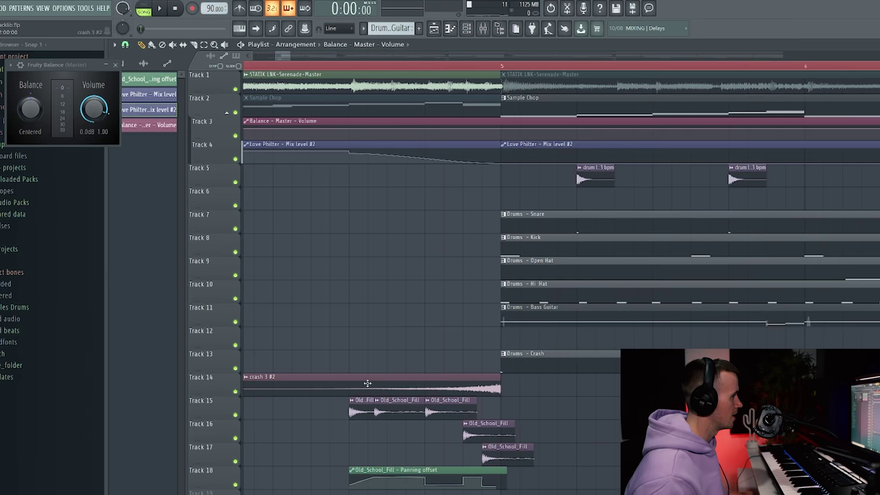
# Play the song from the start and review the intro and the first Sample Chop section up to bar 13 in the playlist
pyautogui.scroll(-4, 368, 383)
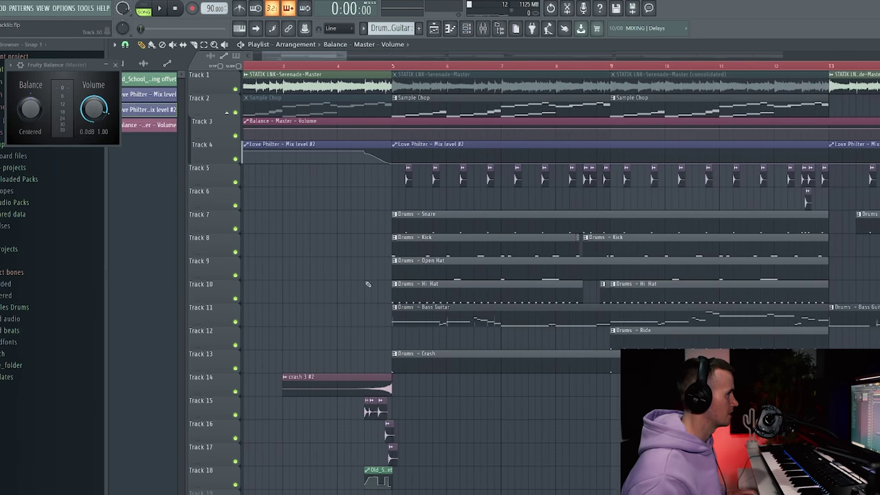
pyautogui.scroll(-5, 290, 176)
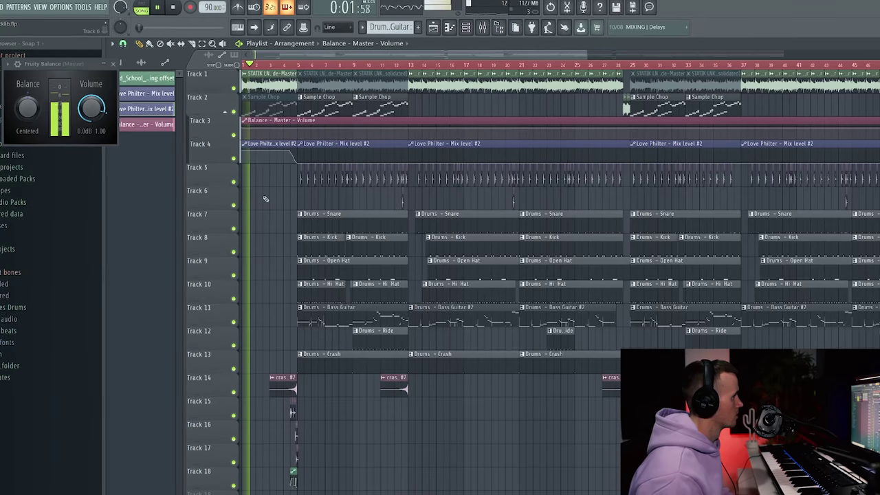
pyautogui.scroll(2, 268, 176)
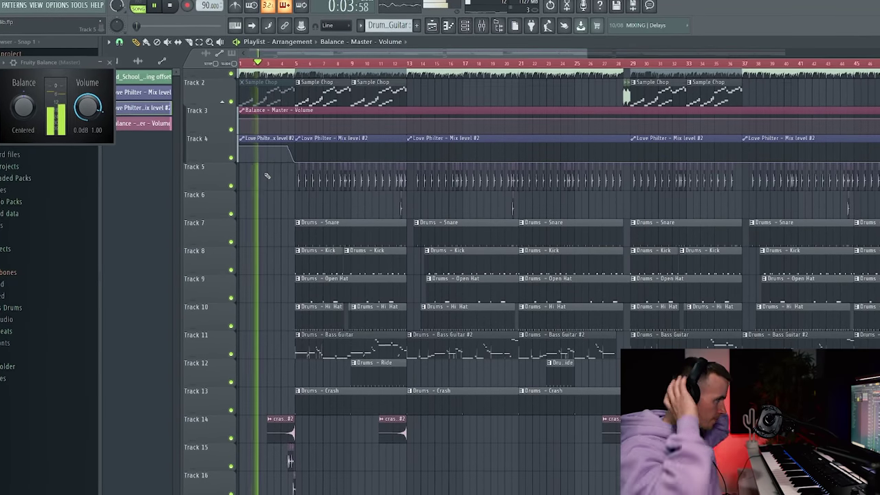
pyautogui.scroll(1, 265, 175)
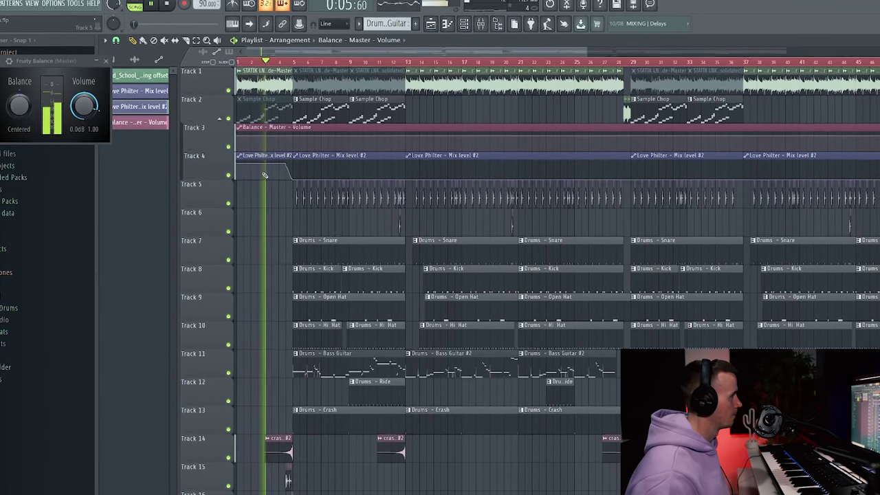
pyautogui.scroll(2, 268, 103)
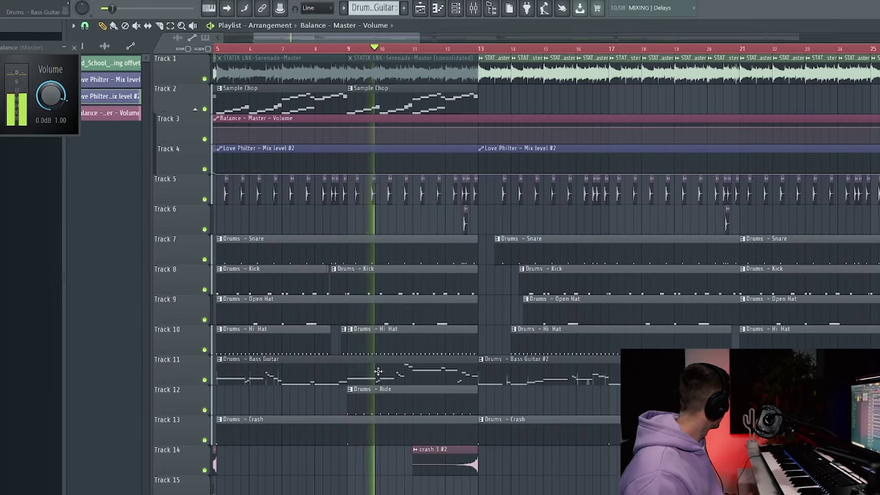
pyautogui.scroll(-3, 382, 365)
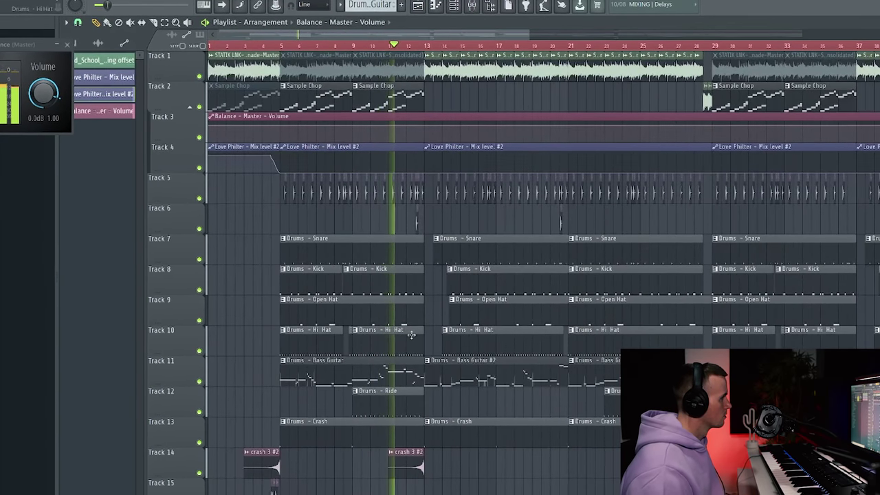
# Inspect the Bass Guitar #2 pattern's notes in the piano roll, then return to the playlist arrangement
pyautogui.scroll(3, 411, 335)
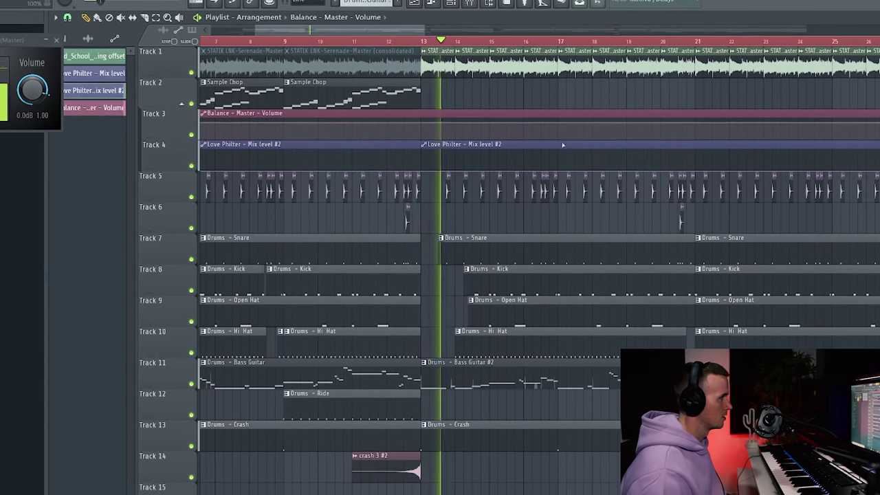
pyautogui.doubleClick(470, 377)
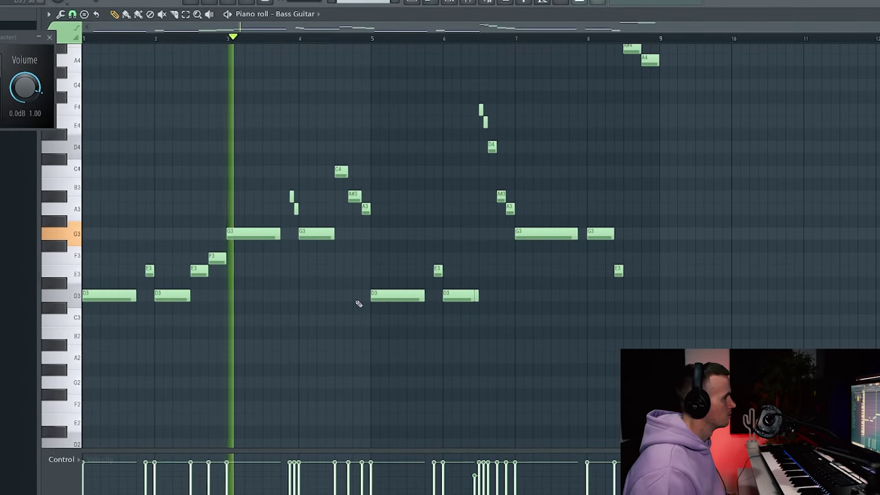
pyautogui.click(411, 2)
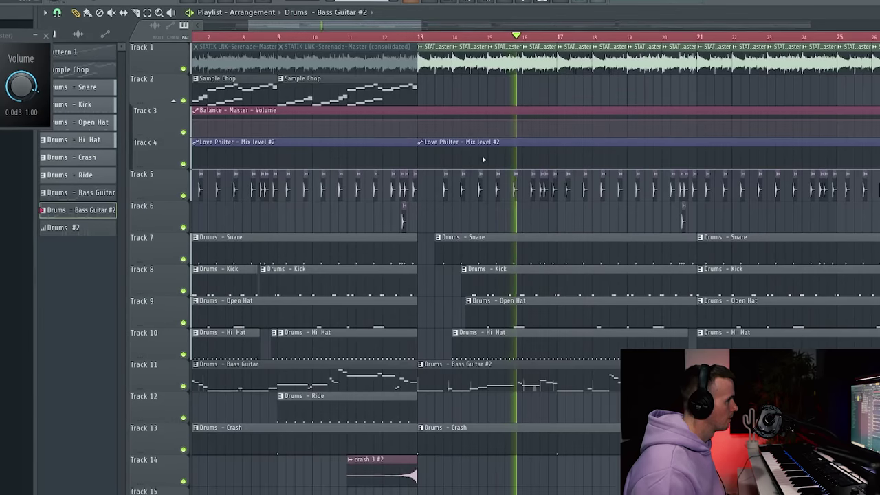
# Follow playback through the bar 13 to 29 section, examining the drum variations, the short Ride clip and the drum break before bar 29
pyautogui.scroll(-5, 465, 220)
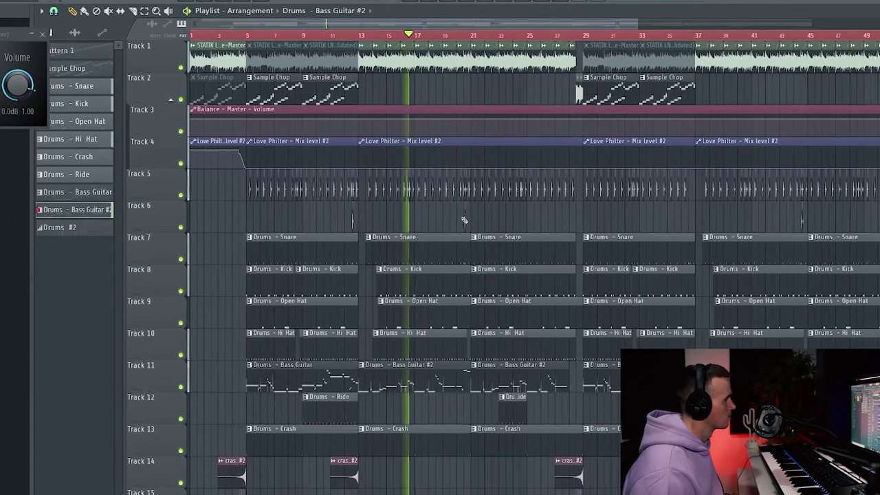
pyautogui.scroll(4, 455, 220)
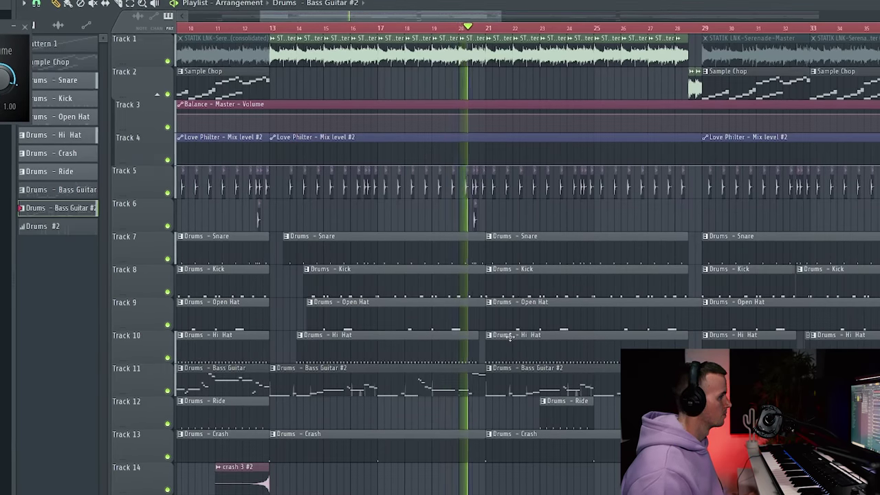
pyautogui.scroll(3, 510, 336)
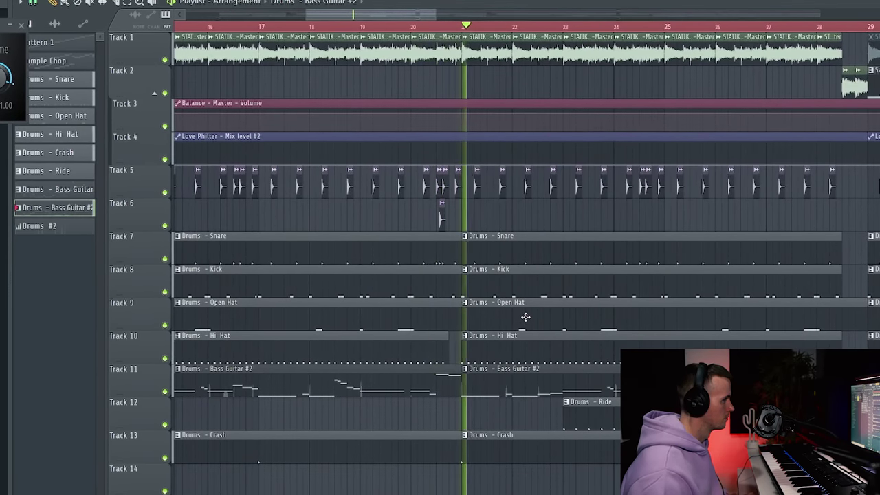
pyautogui.scroll(-4, 525, 317)
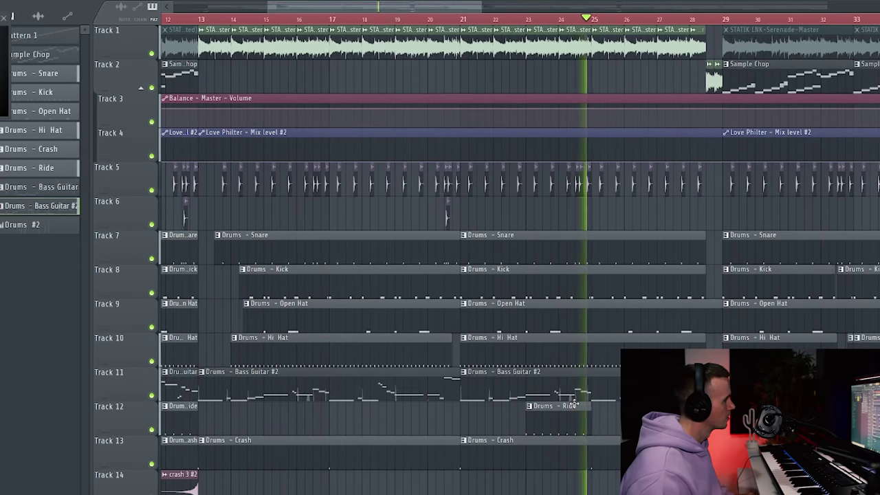
pyautogui.scroll(-3, 574, 406)
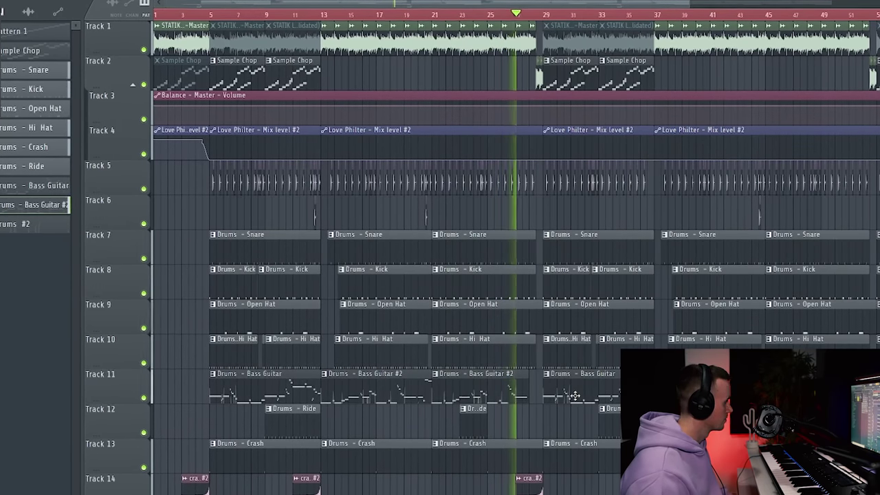
pyautogui.scroll(6, 586, 334)
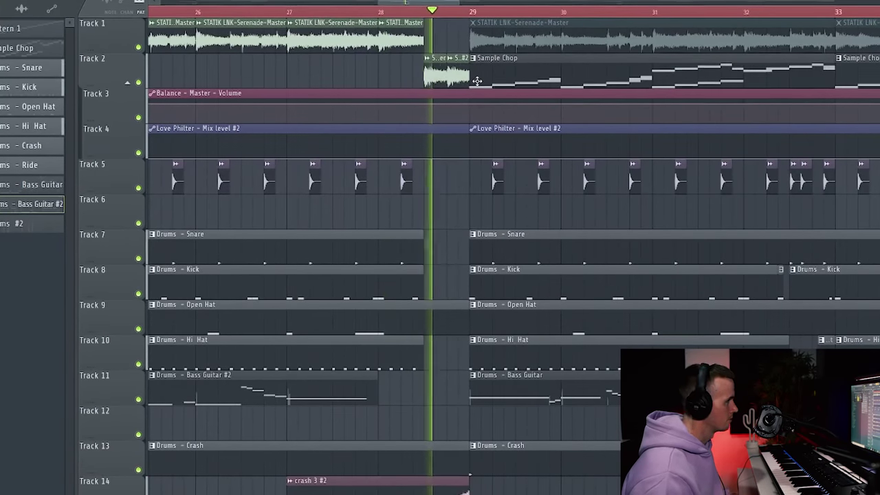
# Review the repeated sections through to the master volume fade-out at the song's end and stop playback
pyautogui.scroll(-6, 507, 198)
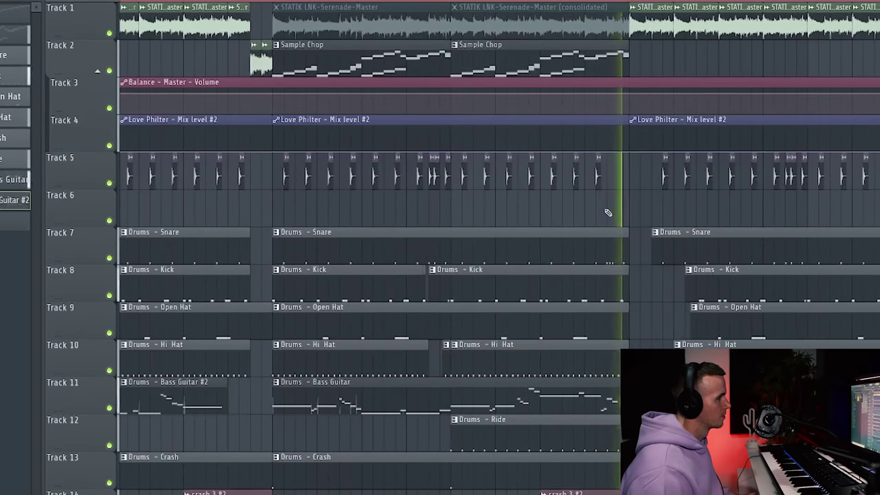
pyautogui.scroll(-3, 608, 213)
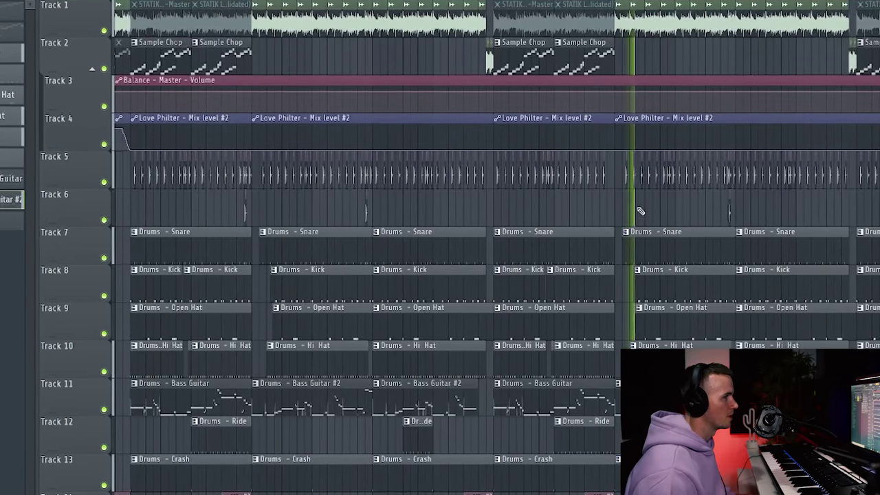
pyautogui.scroll(-3, 637, 212)
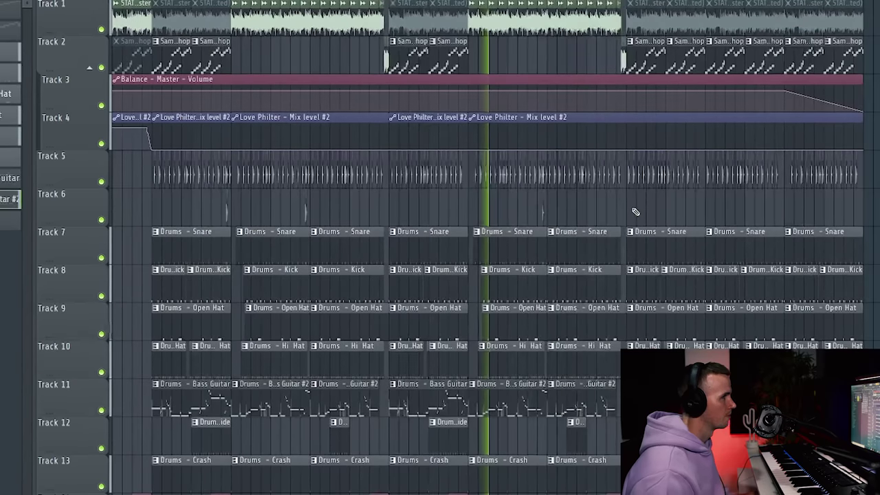
pyautogui.press('space')
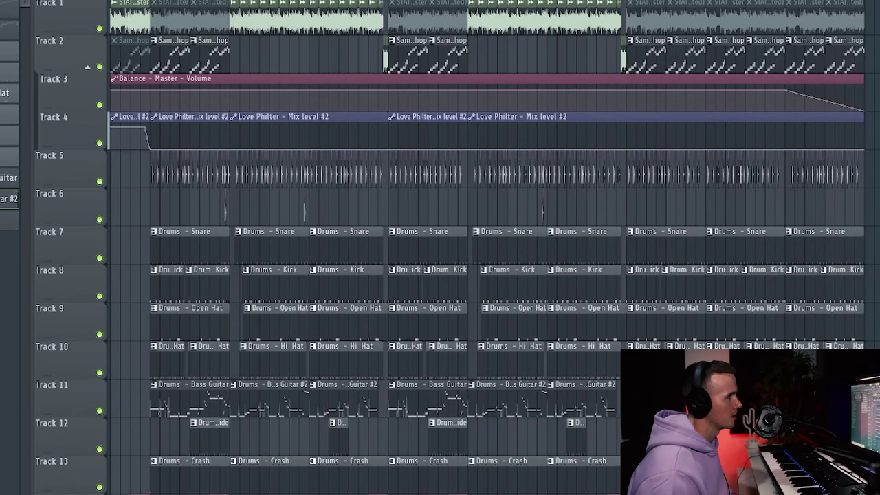